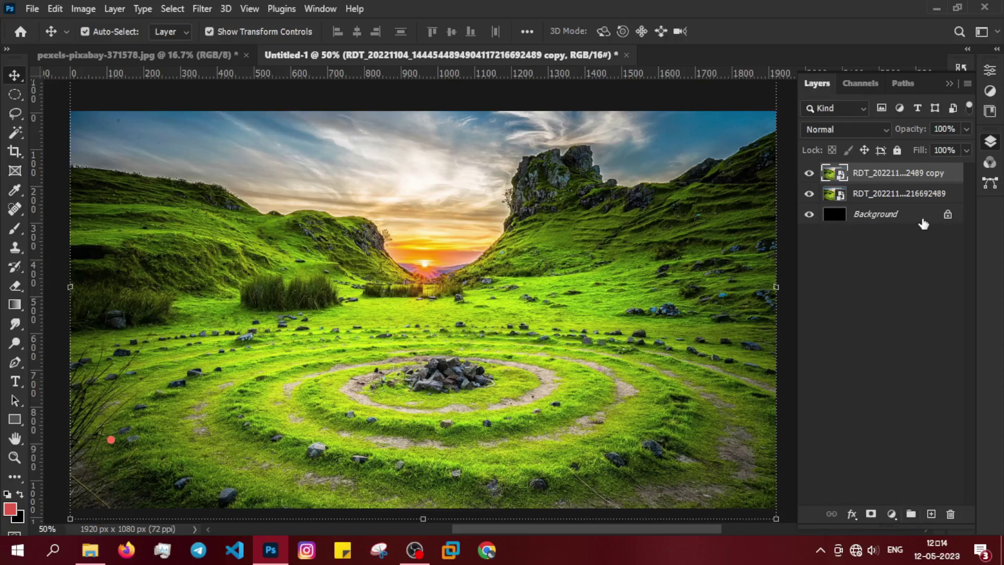
Hide the top photo copy and add a Hue/Saturation adjustment layer directly above the lower photo layer
{"action": "left_click", "coordinate": [809, 173]}
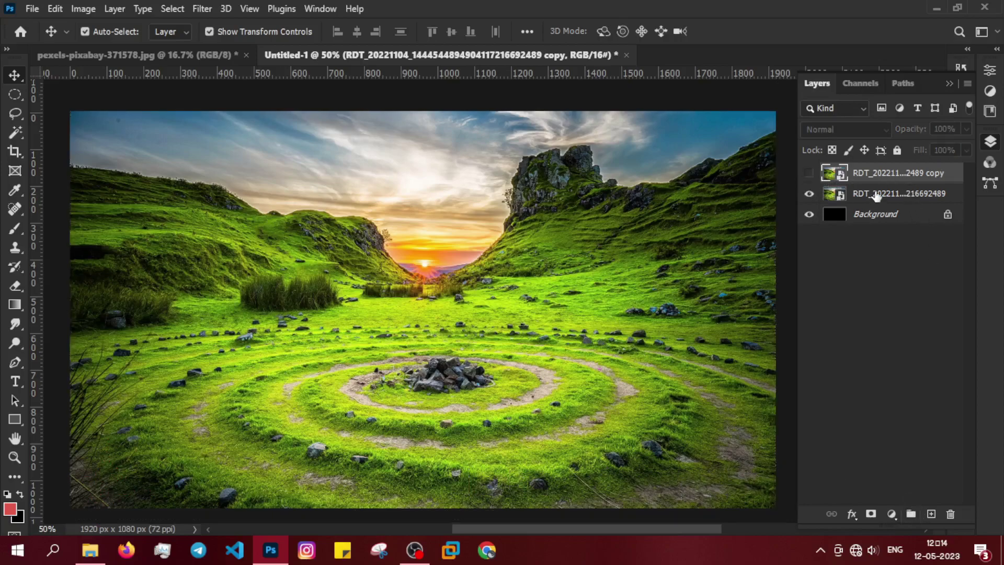
{"action": "left_click", "coordinate": [878, 193]}
{"action": "left_click", "coordinate": [892, 514]}
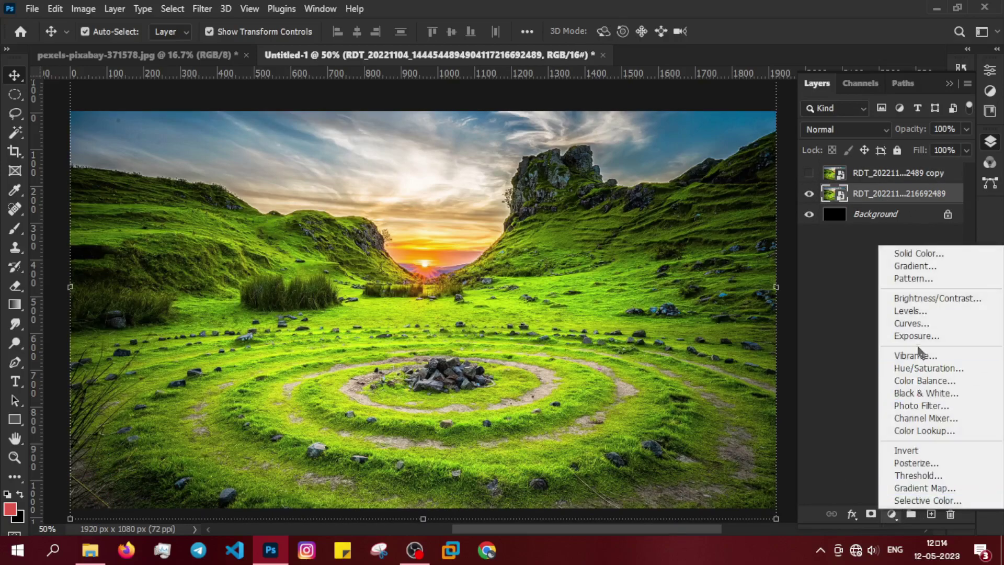
{"action": "left_click", "coordinate": [918, 369]}
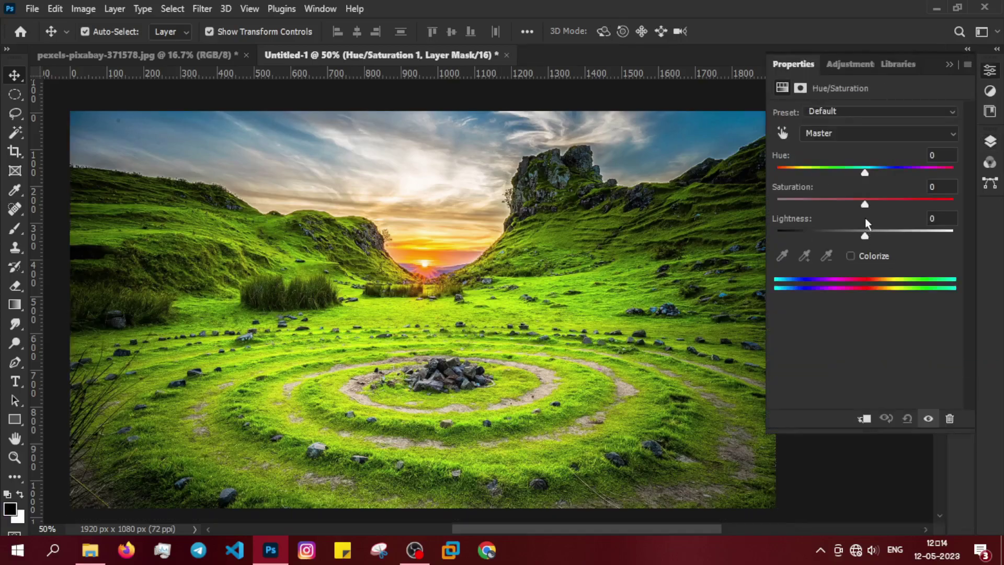
Reduce the adjustment's saturation to -37 and lower its lightness strongly to darken the background photo
{"action": "left_click_drag", "start_coordinate": [865, 205], "coordinate": [806, 203]}
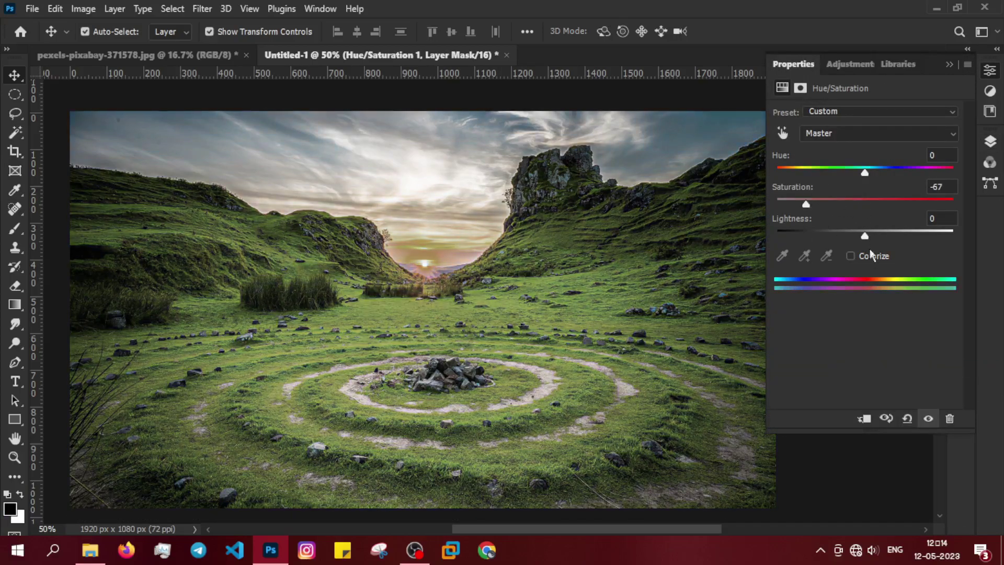
{"action": "left_click_drag", "start_coordinate": [865, 236], "coordinate": [831, 203]}
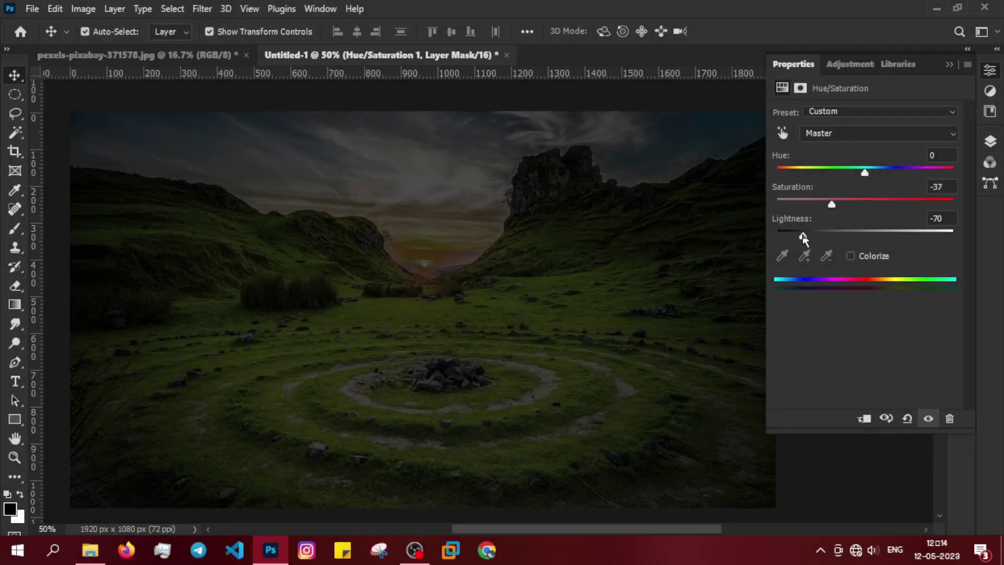
{"action": "left_click_drag", "start_coordinate": [804, 237], "coordinate": [812, 238]}
{"action": "left_click", "coordinate": [990, 141]}
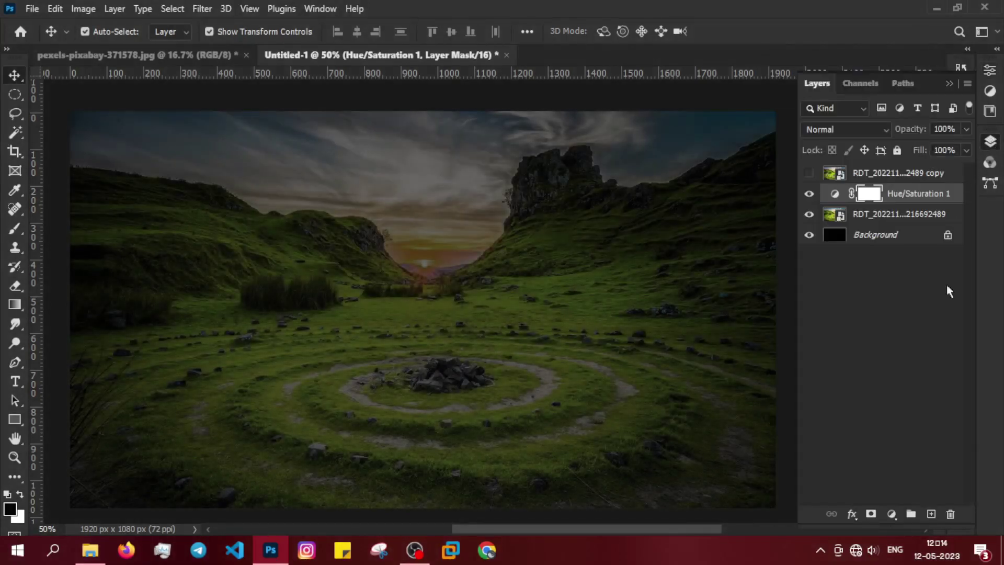
Add the text HOPE in Kenyan Coffee Regular at 583 pt above the Hue/Saturation layer
{"action": "left_click", "coordinate": [921, 342]}
{"action": "left_click", "coordinate": [916, 195]}
{"action": "left_click", "coordinate": [21, 380]}
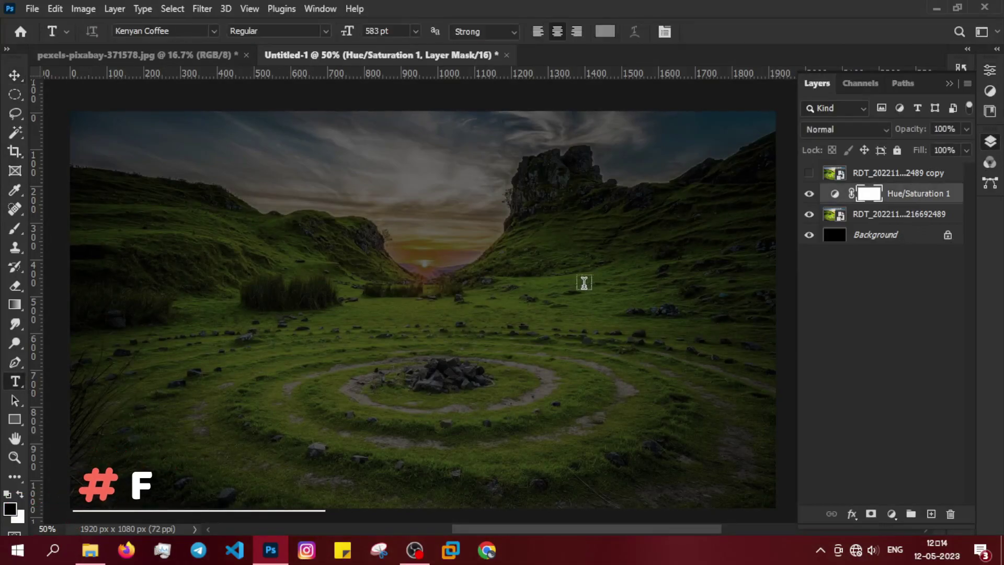
{"action": "left_click", "coordinate": [365, 351]}
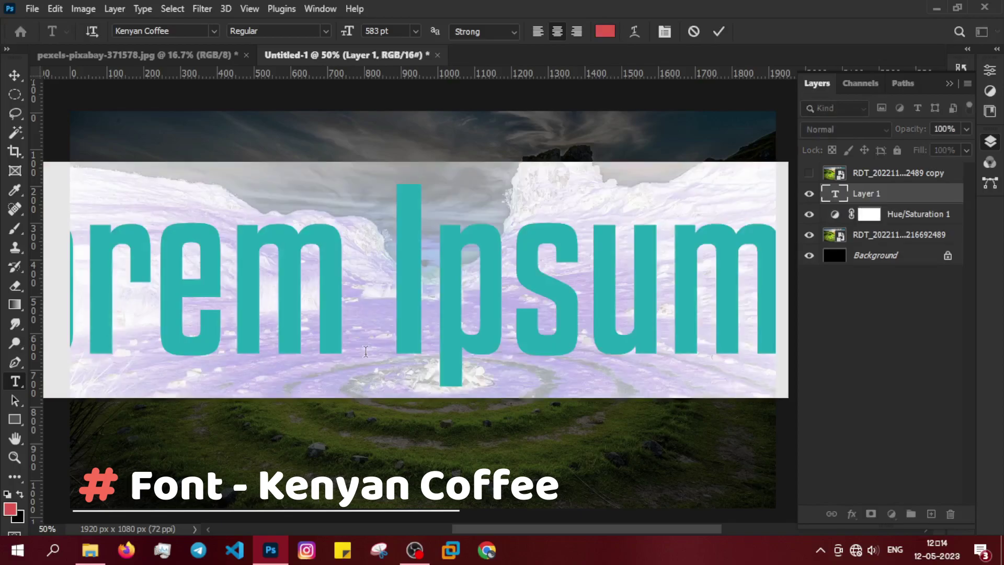
{"action": "key", "text": "BackSpace"}
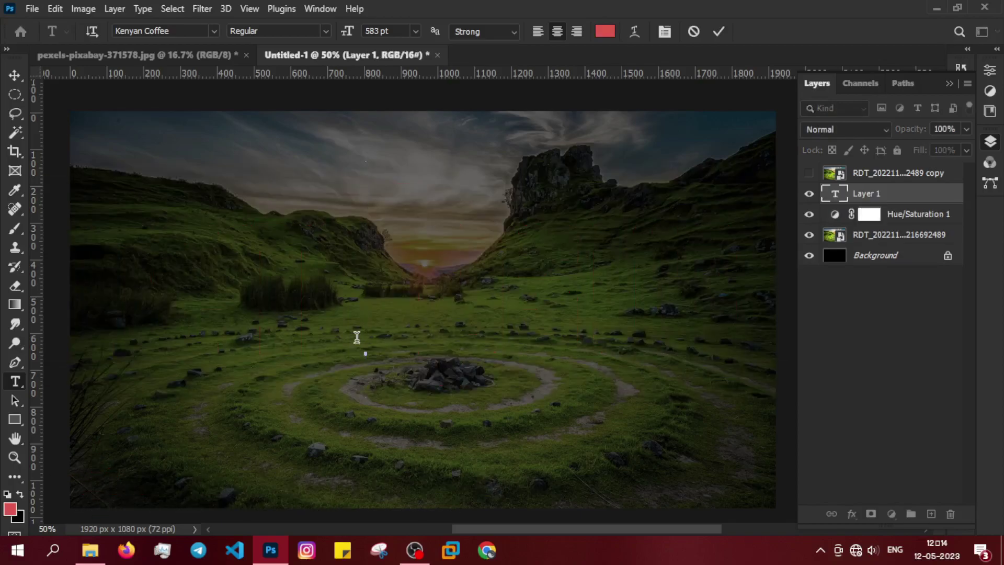
{"action": "type", "text": "HOPE"}
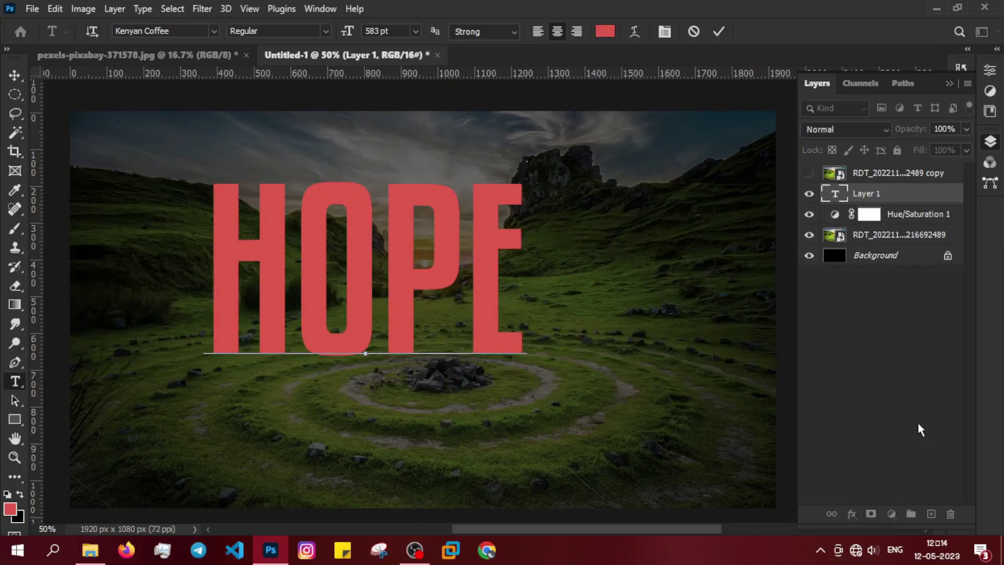
Scale the HOPE text to about 77% and move it to the middle of the scene, over the stone pile
{"action": "key", "text": "ctrl+minus"}
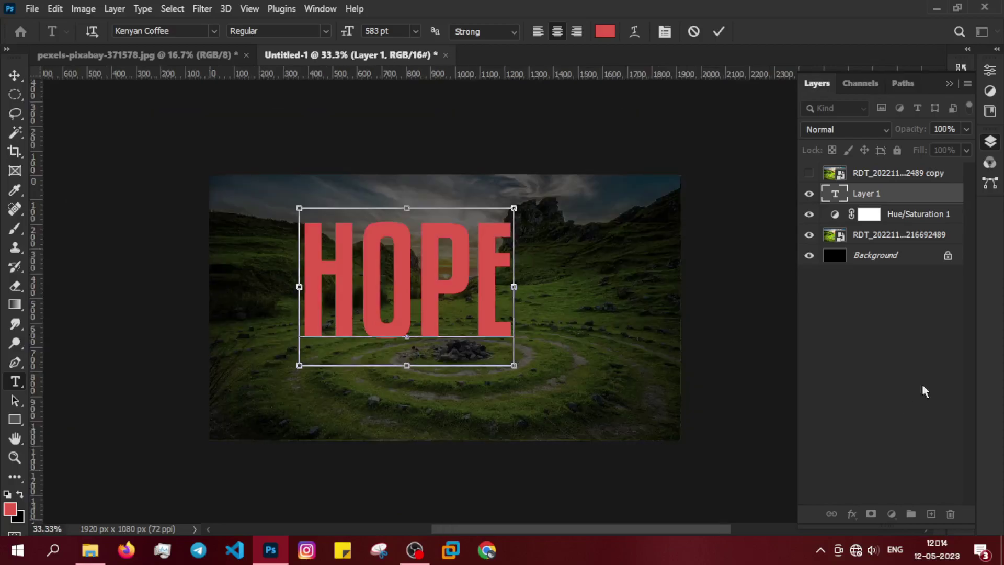
{"action": "left_click", "coordinate": [14, 74]}
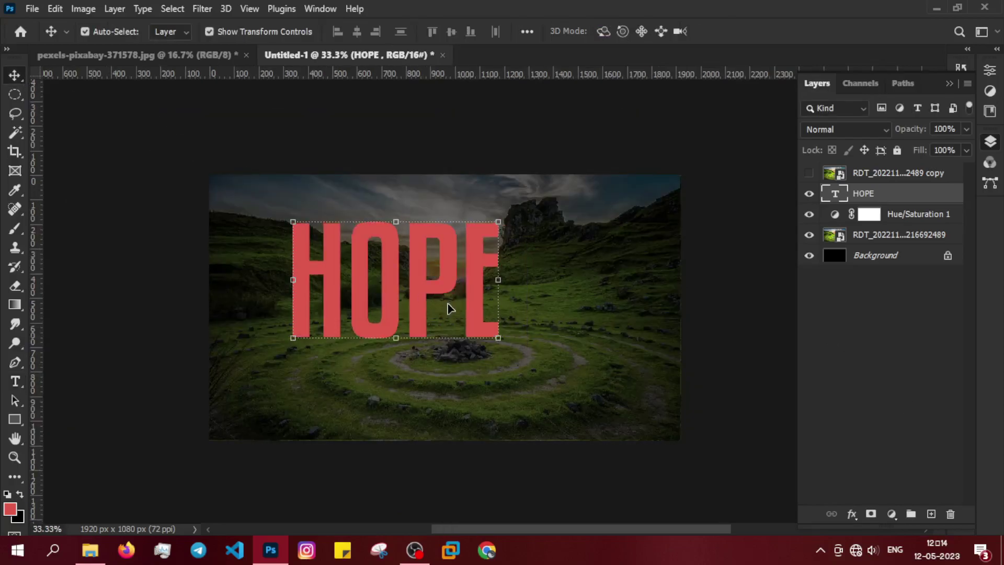
{"action": "key", "text": "ctrl+t"}
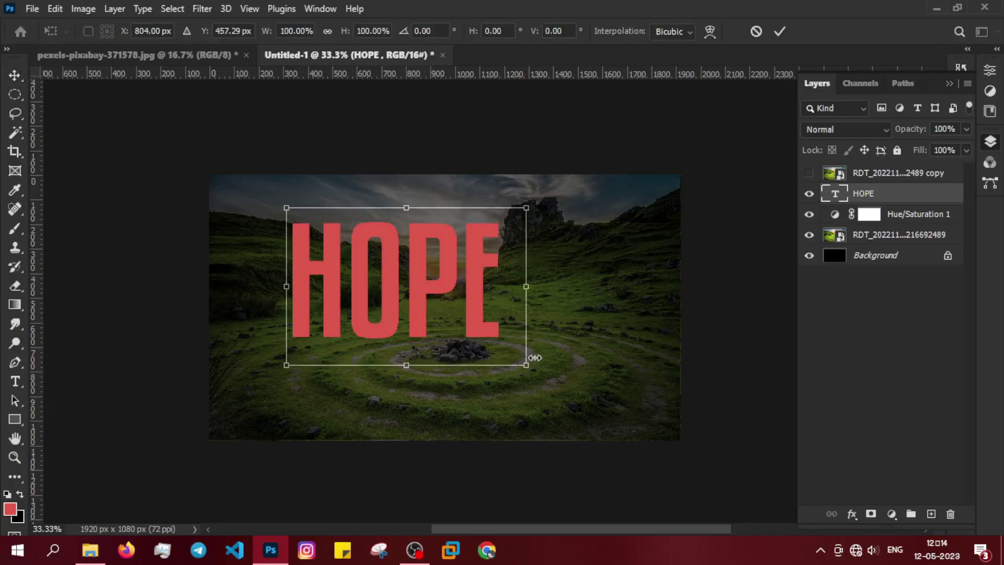
{"action": "left_click_drag", "start_coordinate": [524, 365], "coordinate": [471, 328]}
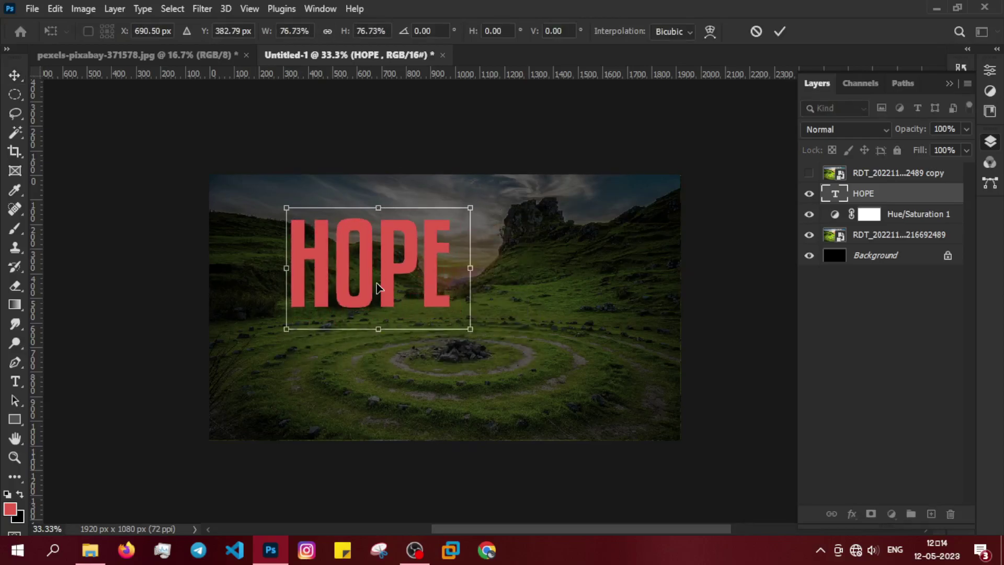
{"action": "left_click_drag", "start_coordinate": [389, 296], "coordinate": [464, 319]}
{"action": "key", "text": "Return"}
Duplicate the HOPE text layer, flip the copy vertically and move it down below the original as a reflection
{"action": "key", "text": "ctrl+plus"}
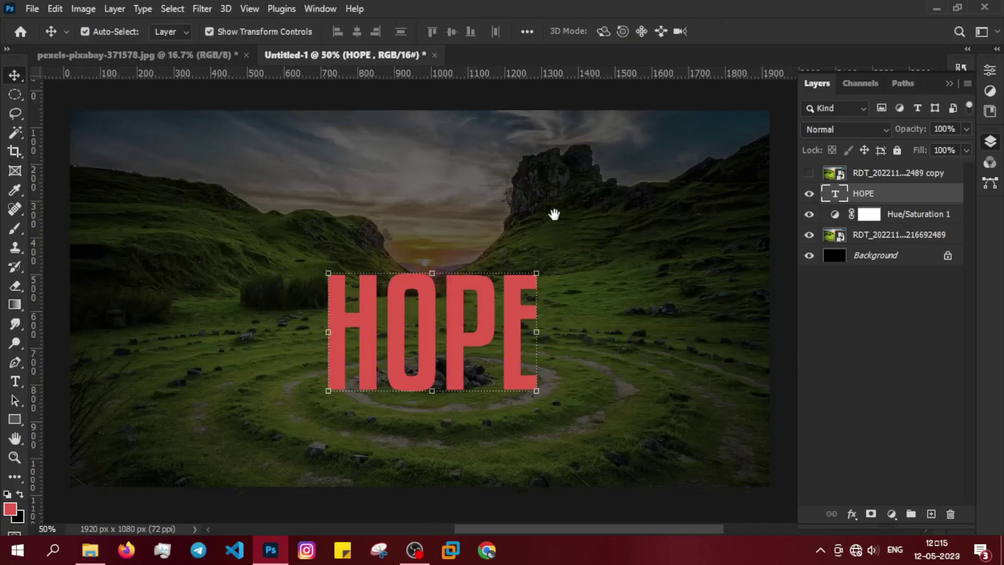
{"action": "scroll", "coordinate": [553, 217], "scroll_direction": "down", "scroll_amount": 1}
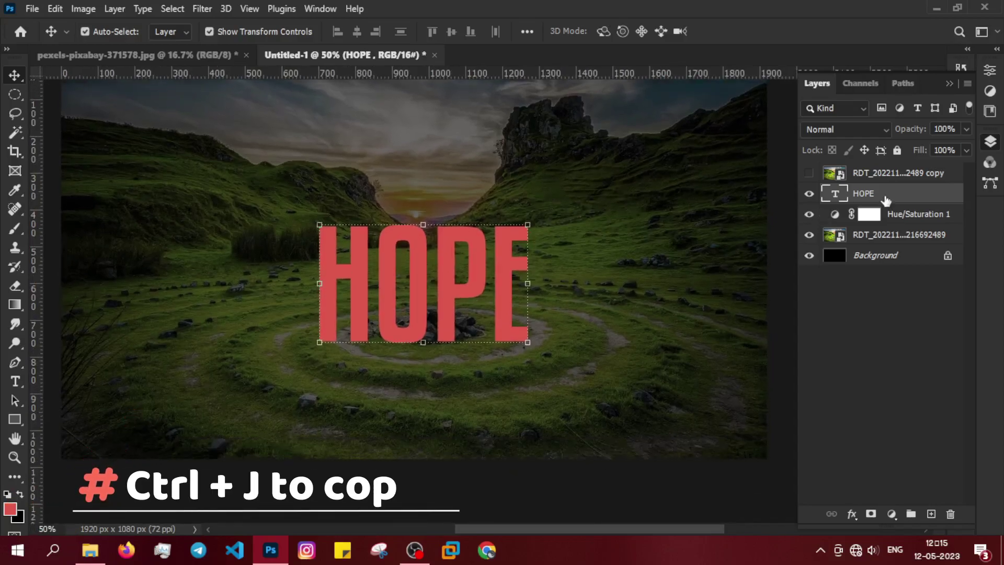
{"action": "key", "text": "ctrl+j"}
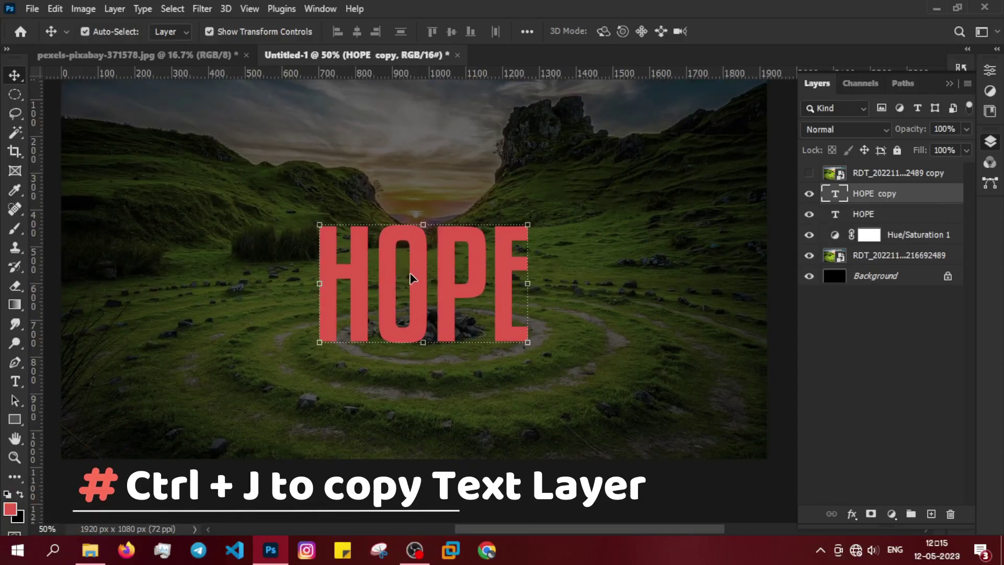
{"action": "key", "text": "ctrl+t"}
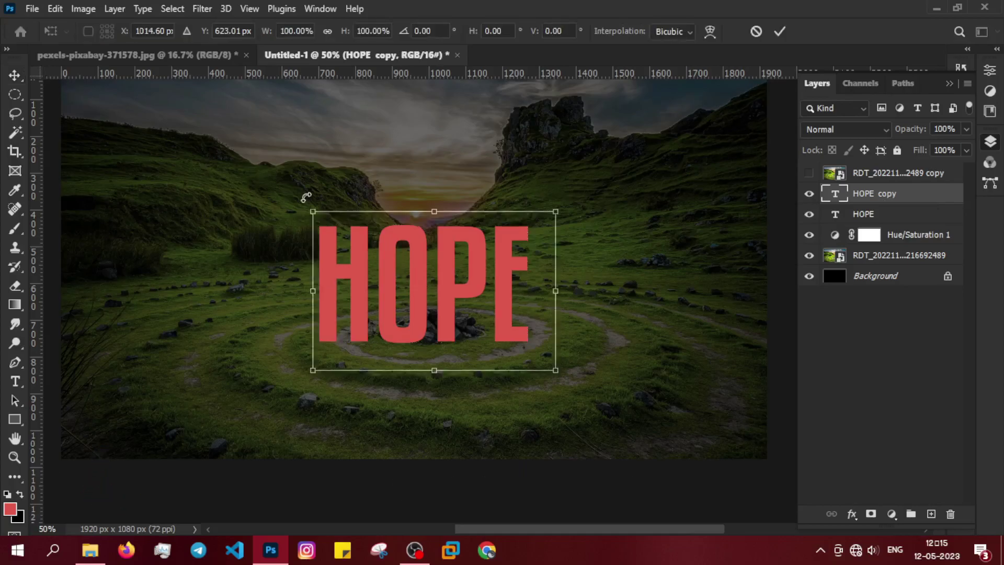
{"action": "right_click", "coordinate": [416, 271]}
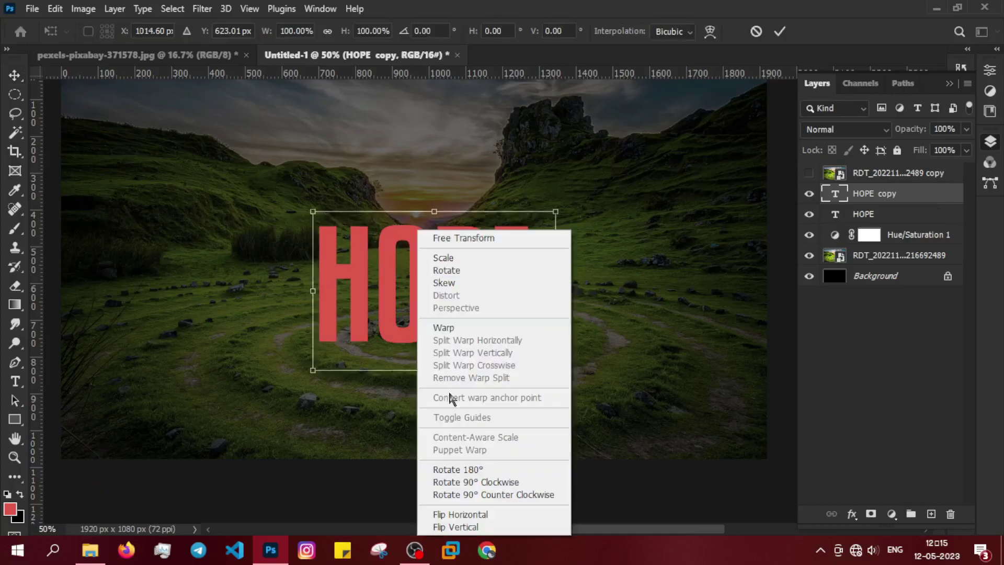
{"action": "left_click", "coordinate": [470, 526]}
{"action": "left_click_drag", "start_coordinate": [419, 304], "coordinate": [418, 392]}
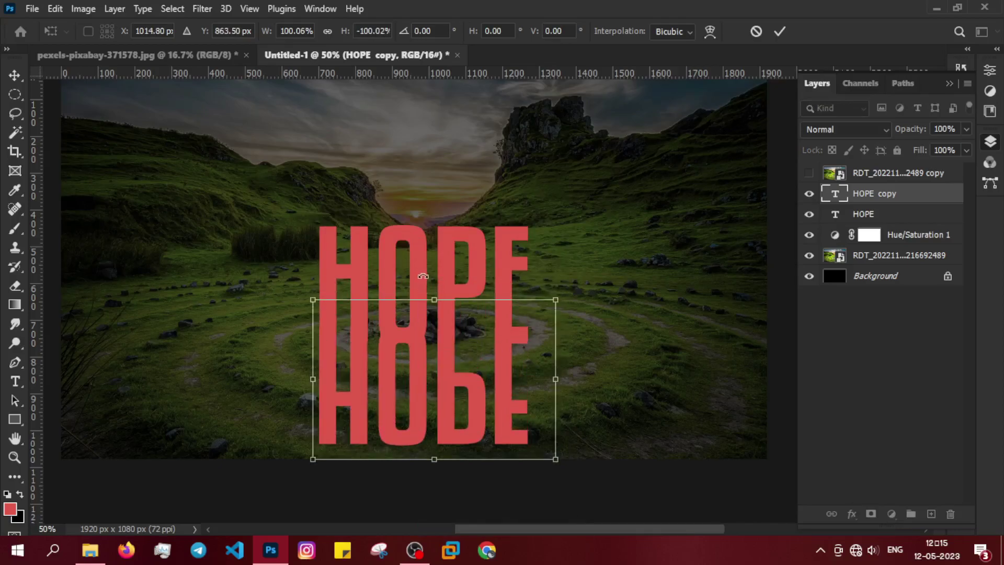
{"action": "key", "text": "Return"}
Nudge the HOPE text and its flipped copy vertically so the letter bases meet without overlapping
{"action": "left_click_drag", "start_coordinate": [415, 261], "coordinate": [418, 250]}
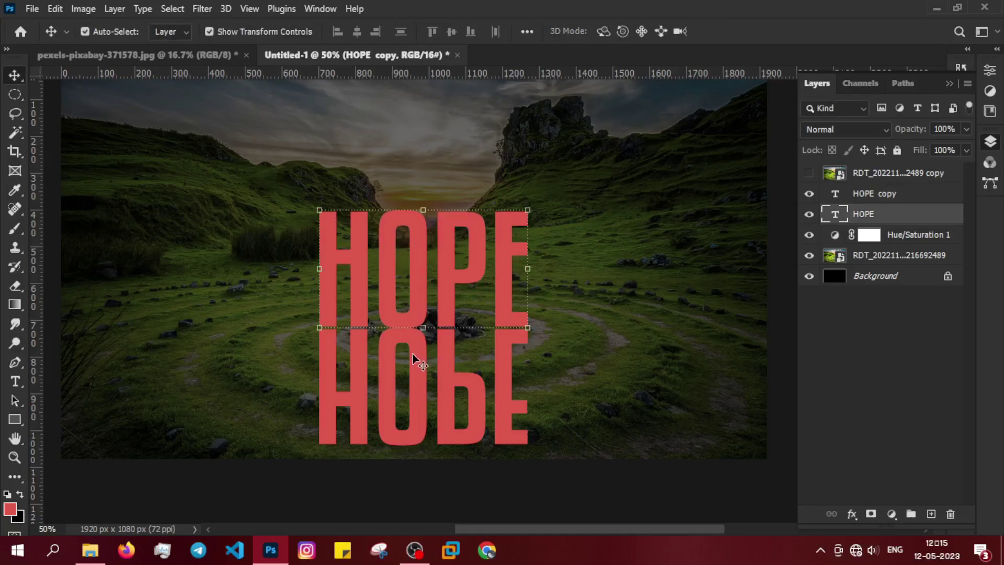
{"action": "left_click", "coordinate": [419, 385]}
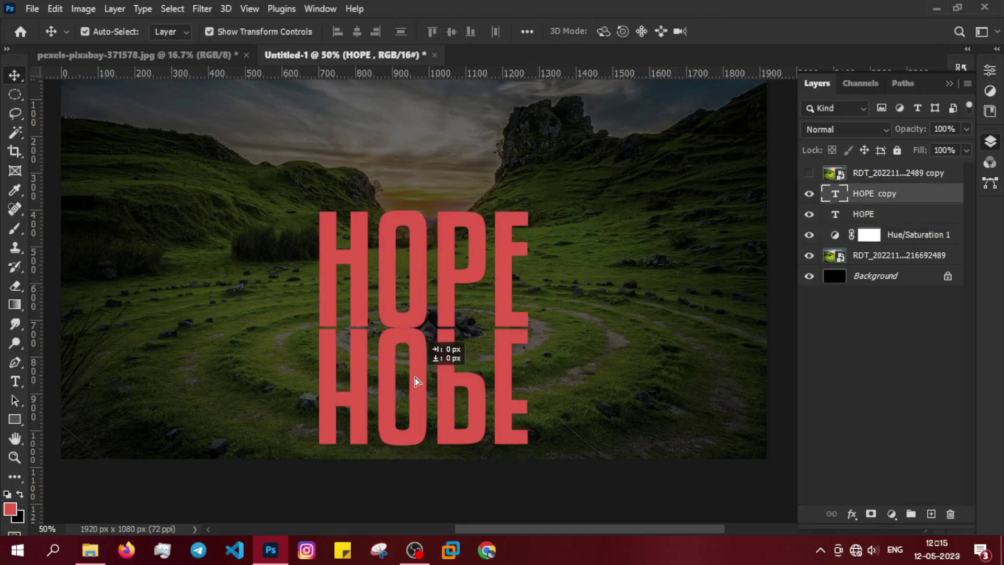
{"action": "left_click_drag", "start_coordinate": [418, 384], "coordinate": [418, 391]}
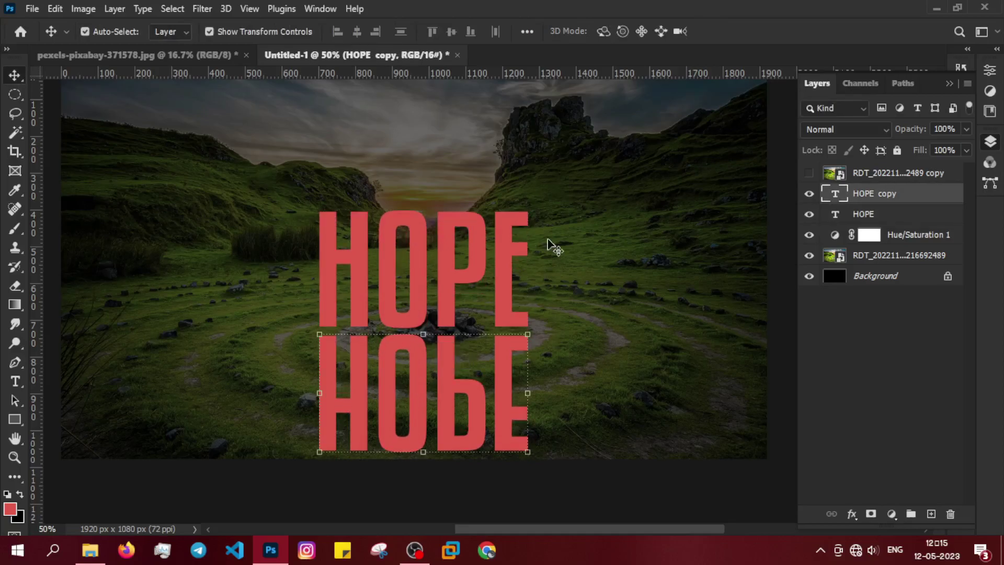
{"action": "left_click", "coordinate": [512, 312]}
{"action": "left_click_drag", "start_coordinate": [512, 313], "coordinate": [514, 320]}
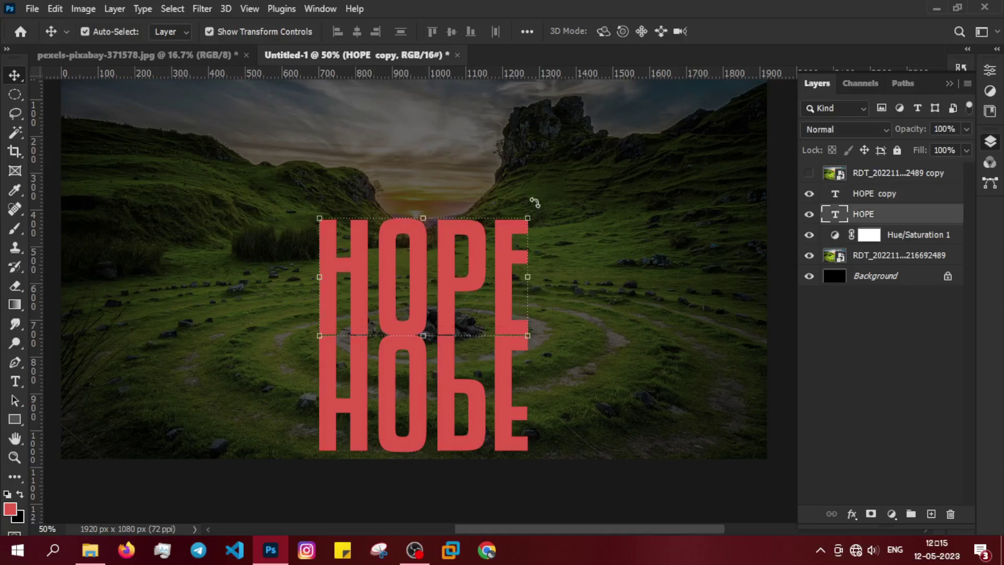
Rasterize the flipped HOPE copy text layer
{"action": "left_click", "coordinate": [874, 194]}
{"action": "right_click", "coordinate": [874, 193]}
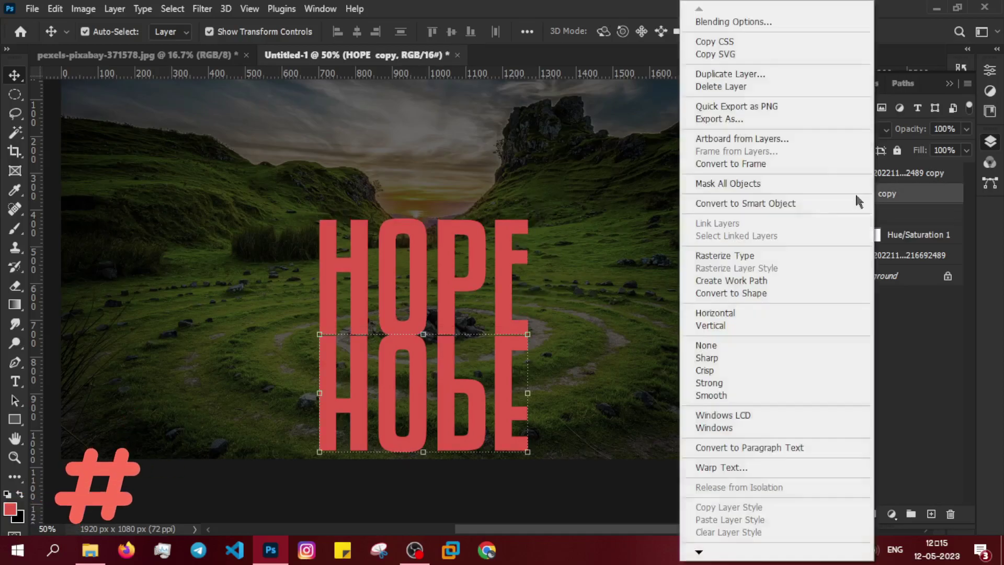
{"action": "left_click", "coordinate": [748, 256]}
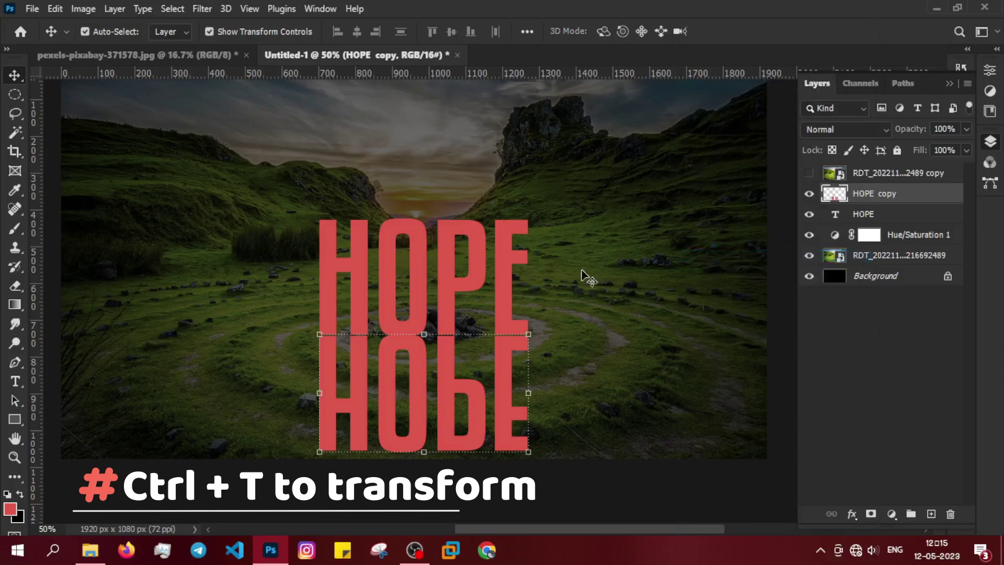
{"action": "right_click", "coordinate": [512, 362]}
{"action": "left_click", "coordinate": [814, 437]}
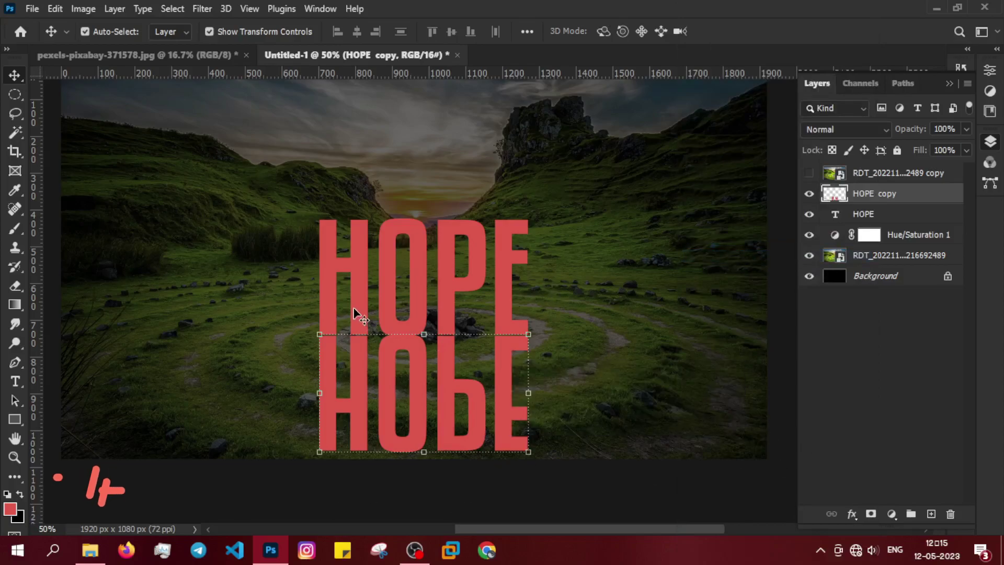
Apply a Perspective transform to the flipped HOPE copy, spreading its lower edge symmetrically to about 263% width
{"action": "key", "text": "ctrl+t"}
{"action": "right_click", "coordinate": [420, 378]}
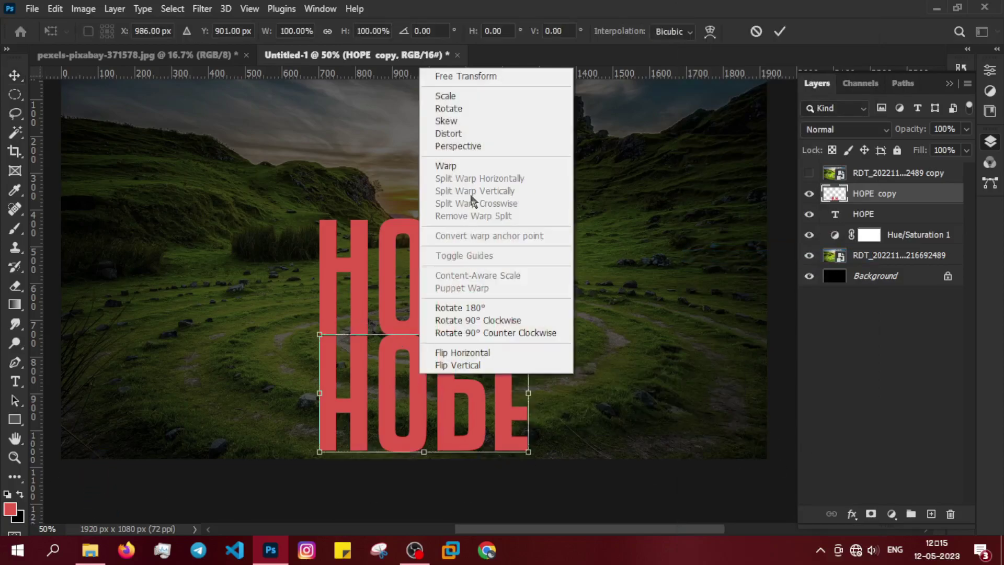
{"action": "left_click", "coordinate": [473, 141]}
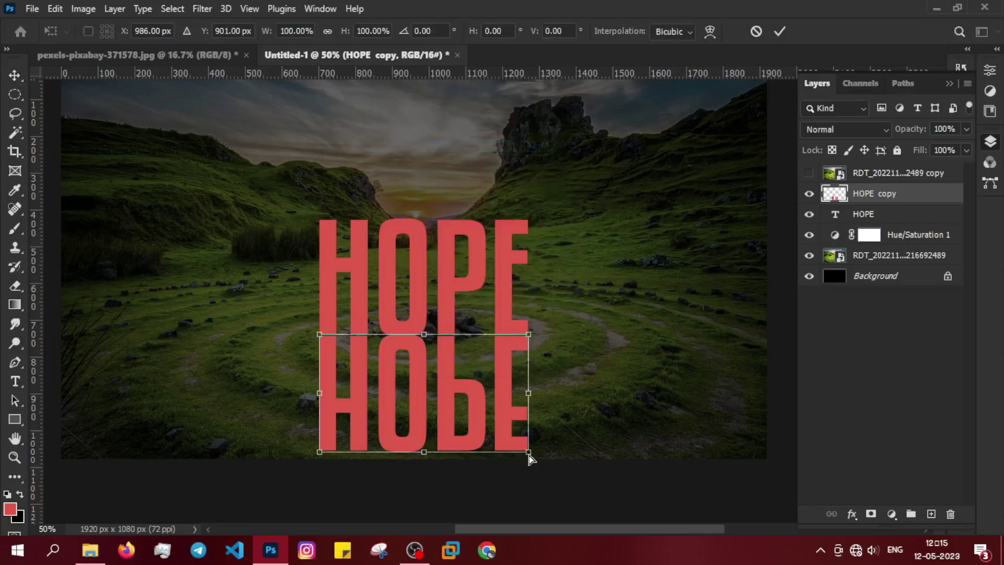
{"action": "left_click_drag", "start_coordinate": [529, 453], "coordinate": [700, 428]}
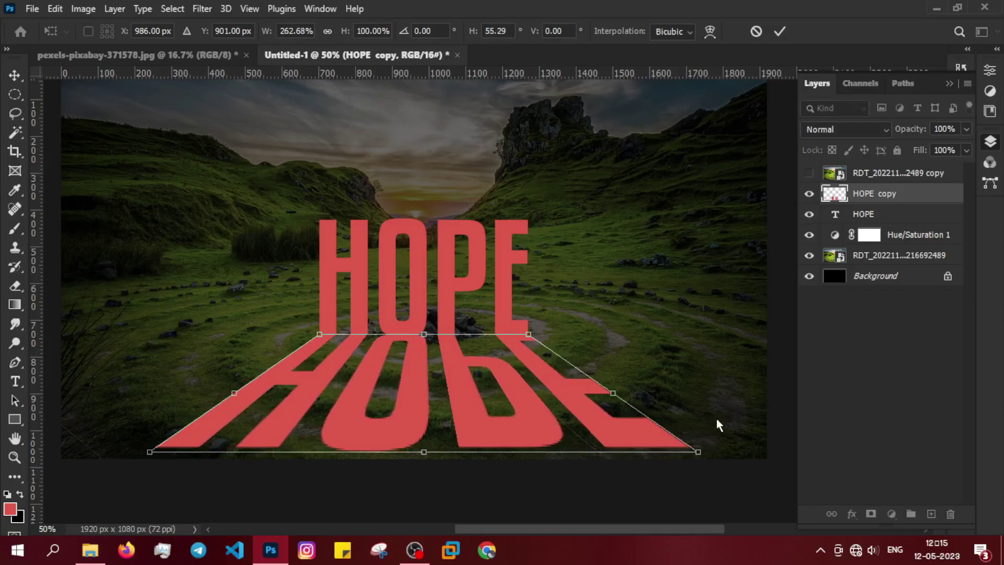
{"action": "key", "text": "Return"}
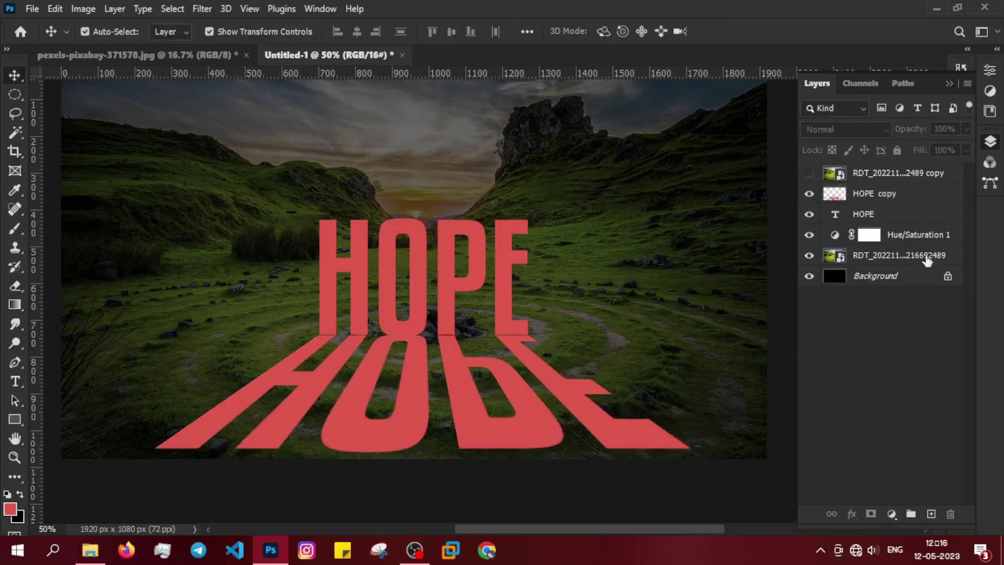
Move the HOPE text layer above the HOPE copy layer in the stacking order
{"action": "left_click", "coordinate": [893, 215]}
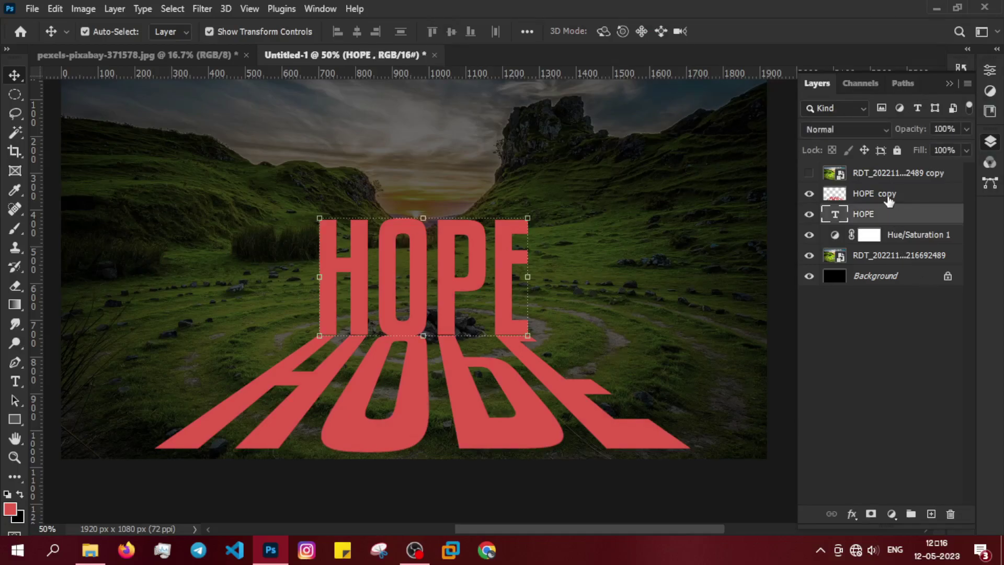
{"action": "left_click", "coordinate": [888, 199]}
{"action": "left_click_drag", "start_coordinate": [898, 217], "coordinate": [899, 190]}
Clip the hidden top photo copy to the HOPE text layer and make the photo copy visible
{"action": "left_click", "coordinate": [912, 177]}
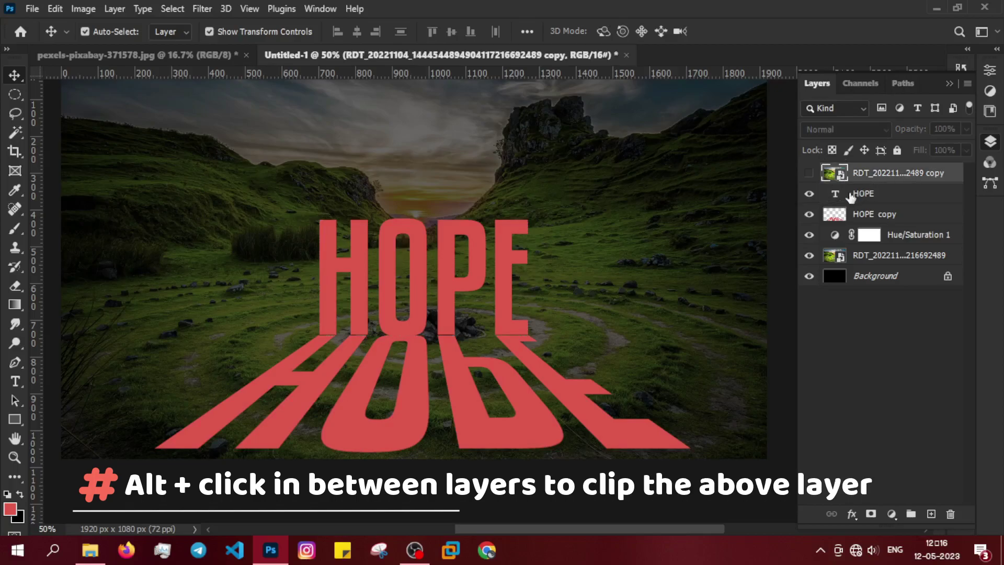
{"action": "left_click", "coordinate": [826, 187], "text": "alt"}
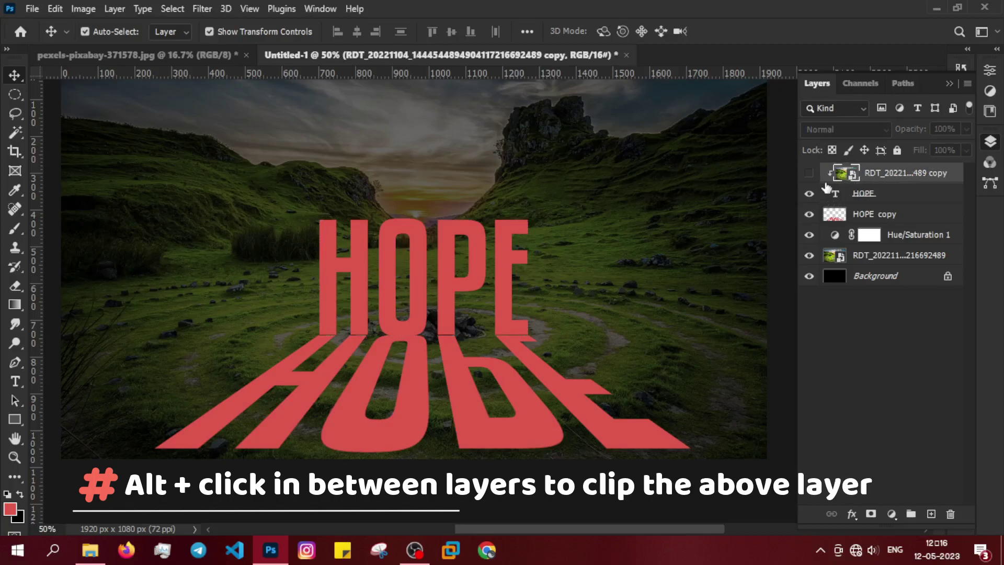
{"action": "left_click", "coordinate": [810, 174]}
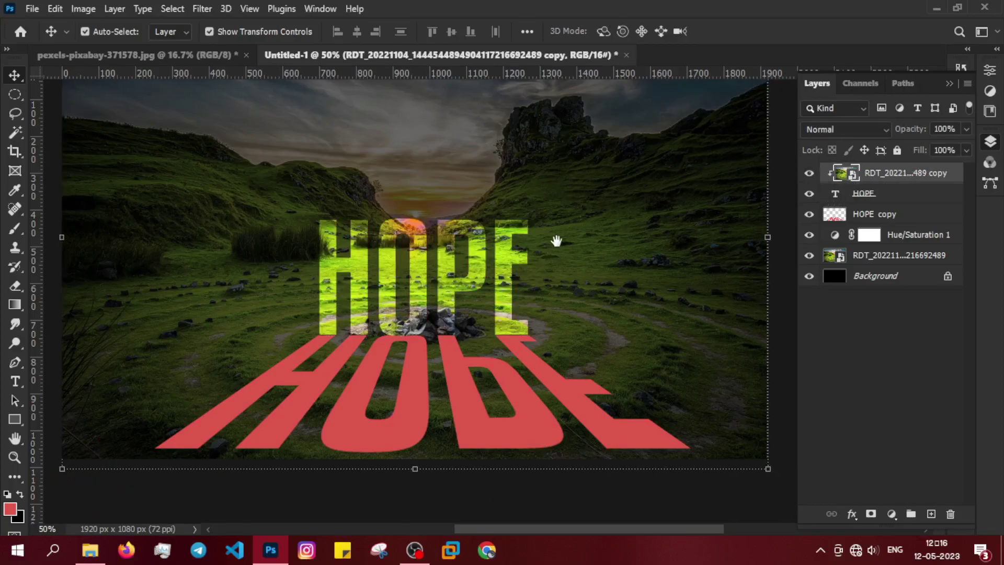
Give the HOPE text layer a 2 px white outside stroke and a white Overlay inner glow sized 16 px
{"action": "scroll", "coordinate": [553, 240], "scroll_direction": "down", "scroll_amount": 1}
{"action": "left_click", "coordinate": [938, 195]}
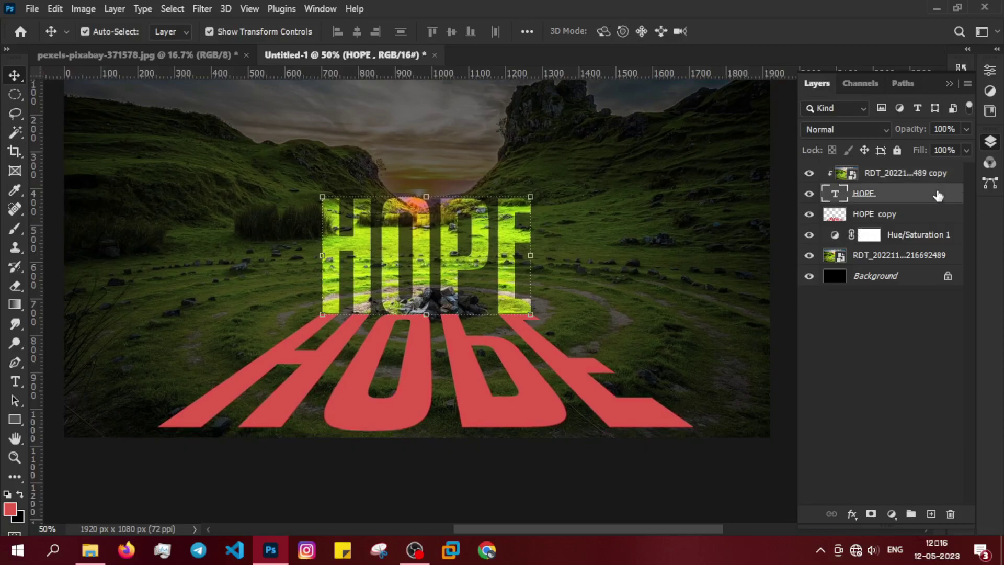
{"action": "left_click_drag", "start_coordinate": [651, 76], "coordinate": [813, 60]}
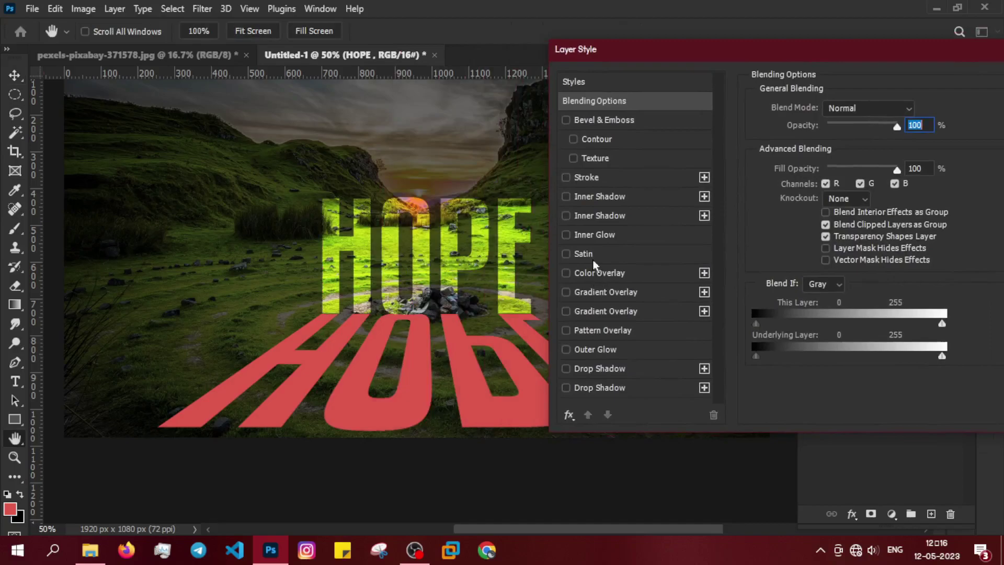
{"action": "left_click", "coordinate": [588, 177]}
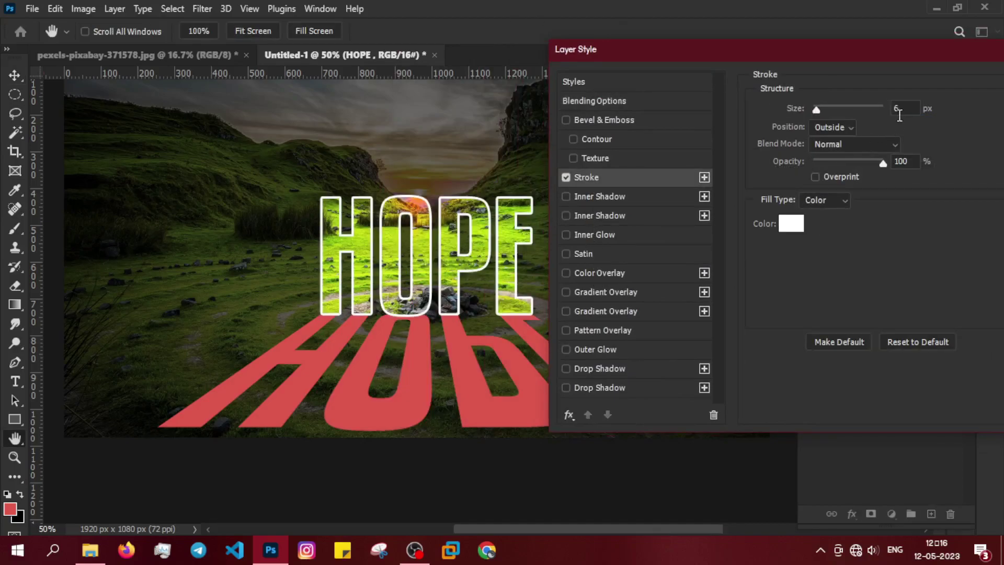
{"action": "type", "text": "5"}
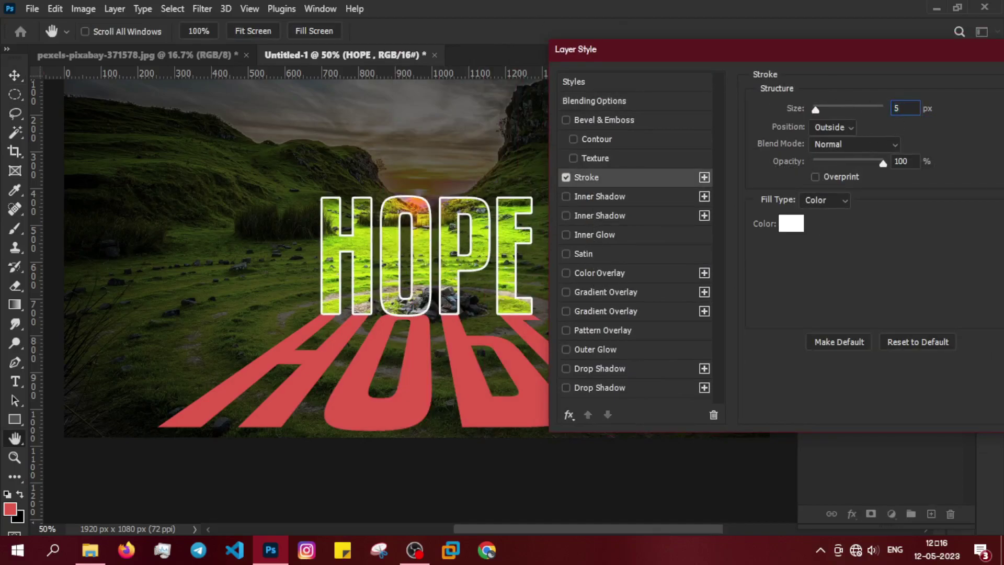
{"action": "key", "text": "Down"}
{"action": "key", "text": "Down"}
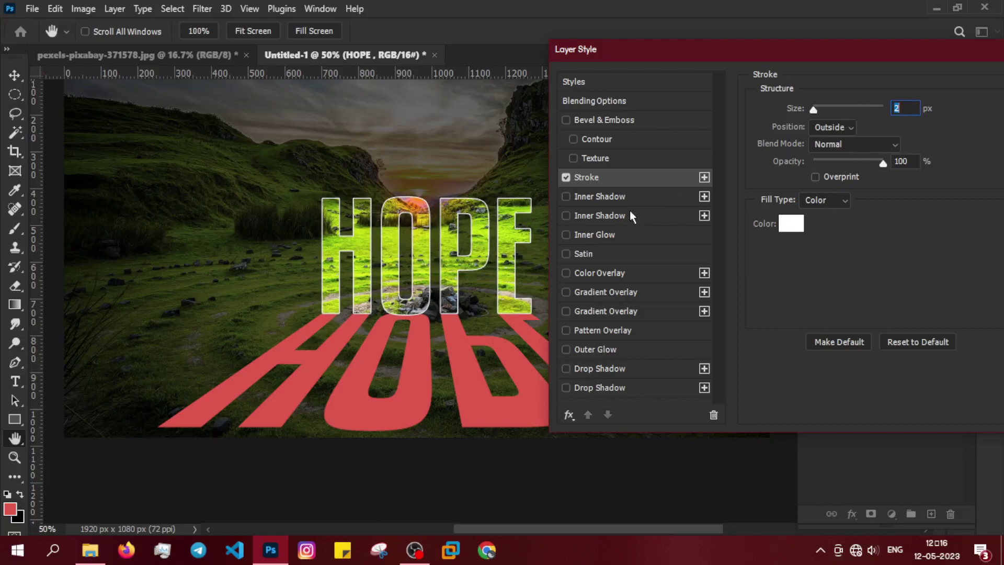
{"action": "left_click", "coordinate": [603, 236]}
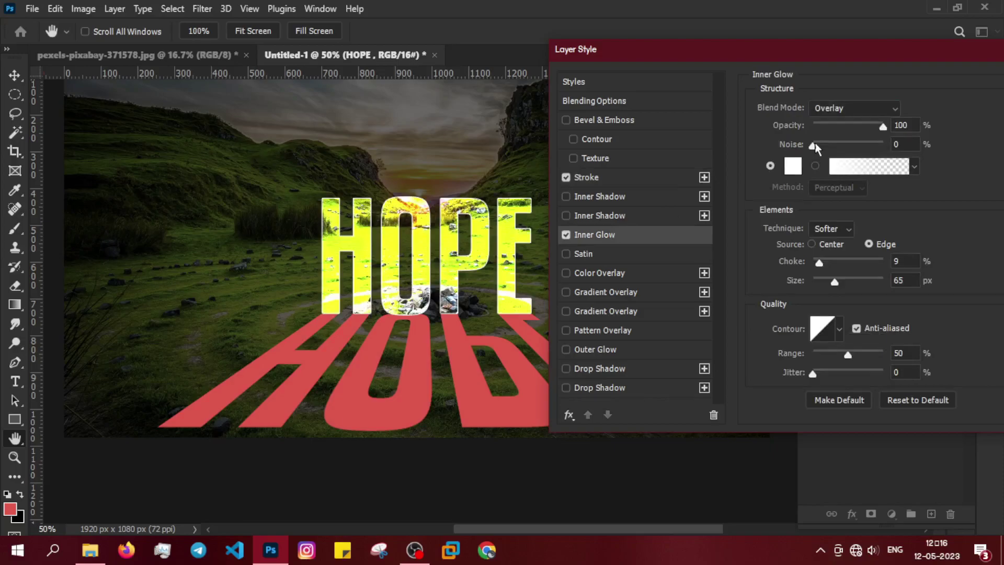
{"action": "left_click_drag", "start_coordinate": [834, 284], "coordinate": [821, 282]}
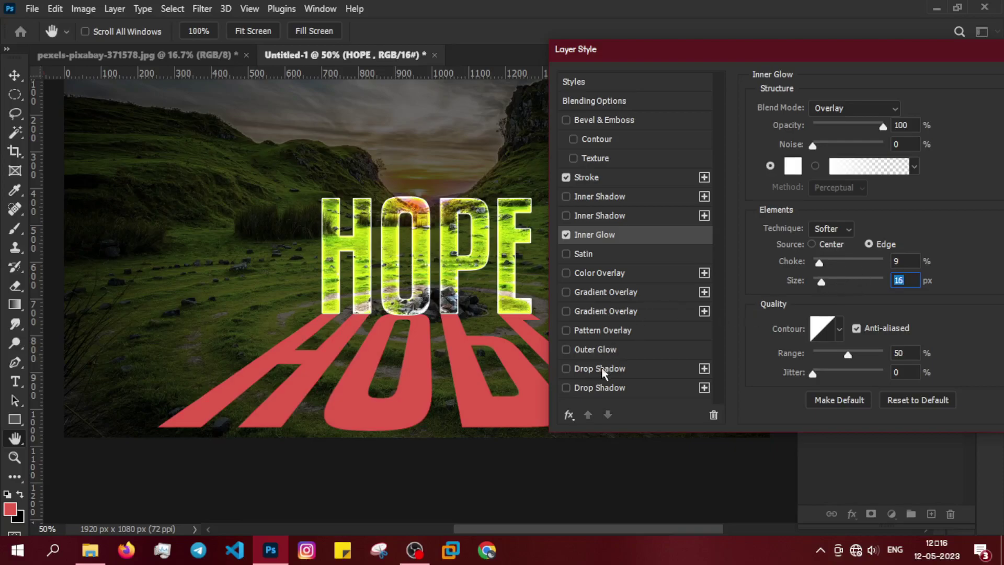
Add a white outer glow to the HOPE text with Overlay blending and a 57 px size, and apply the layer style
{"action": "left_click", "coordinate": [601, 349]}
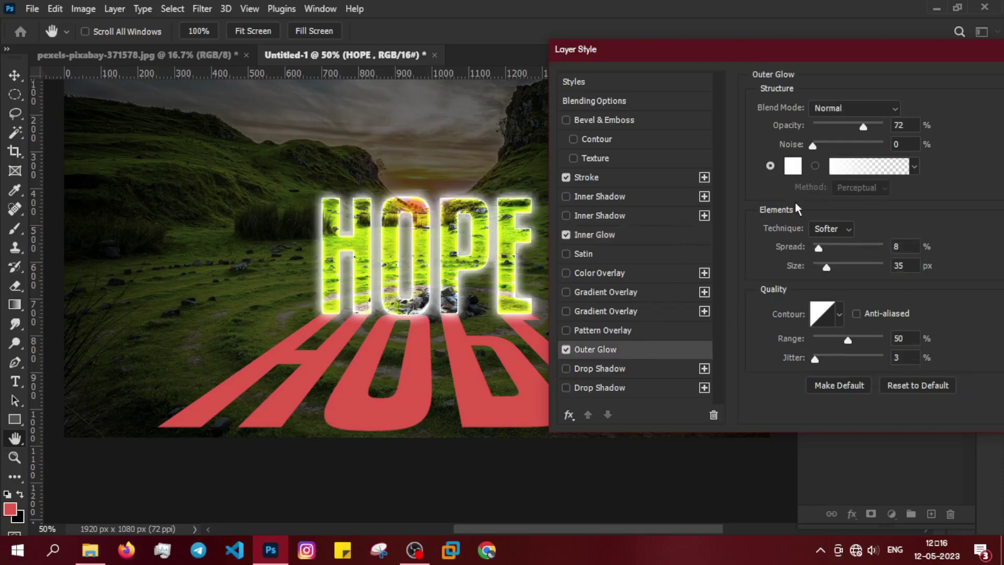
{"action": "left_click_drag", "start_coordinate": [827, 271], "coordinate": [820, 269]}
{"action": "left_click_drag", "start_coordinate": [819, 57], "coordinate": [806, 59]}
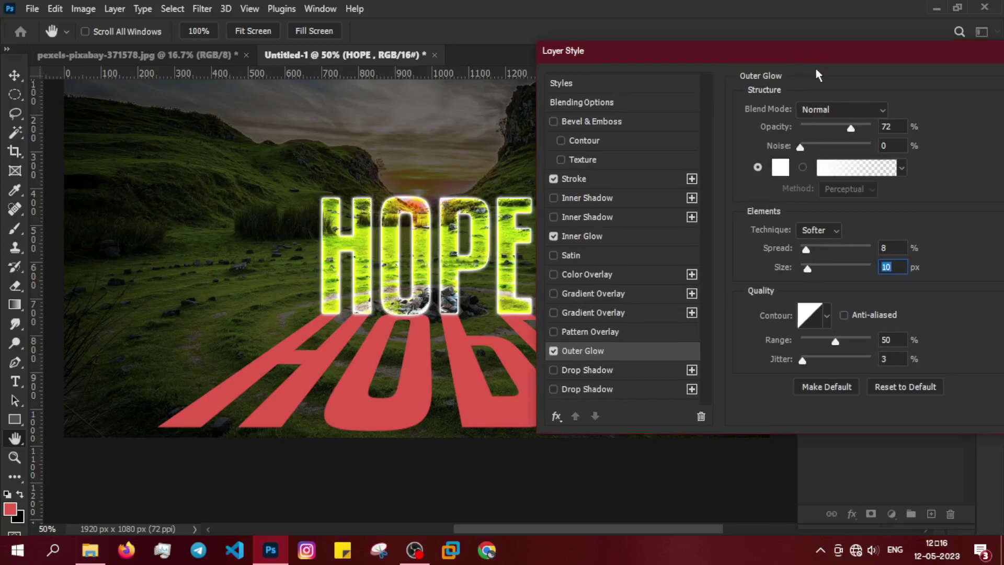
{"action": "left_click", "coordinate": [819, 111]}
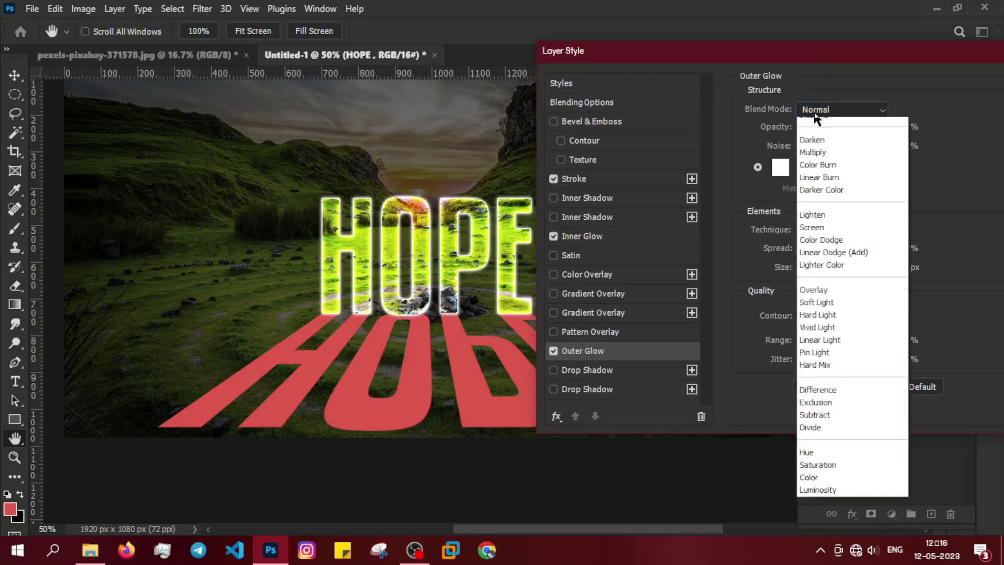
{"action": "left_click", "coordinate": [809, 310]}
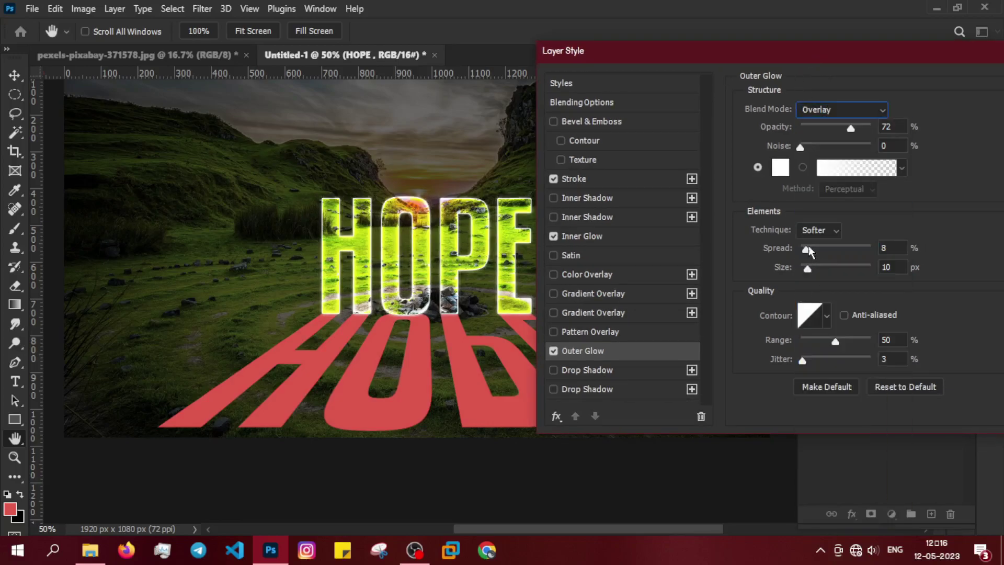
{"action": "left_click_drag", "start_coordinate": [812, 268], "coordinate": [820, 268]}
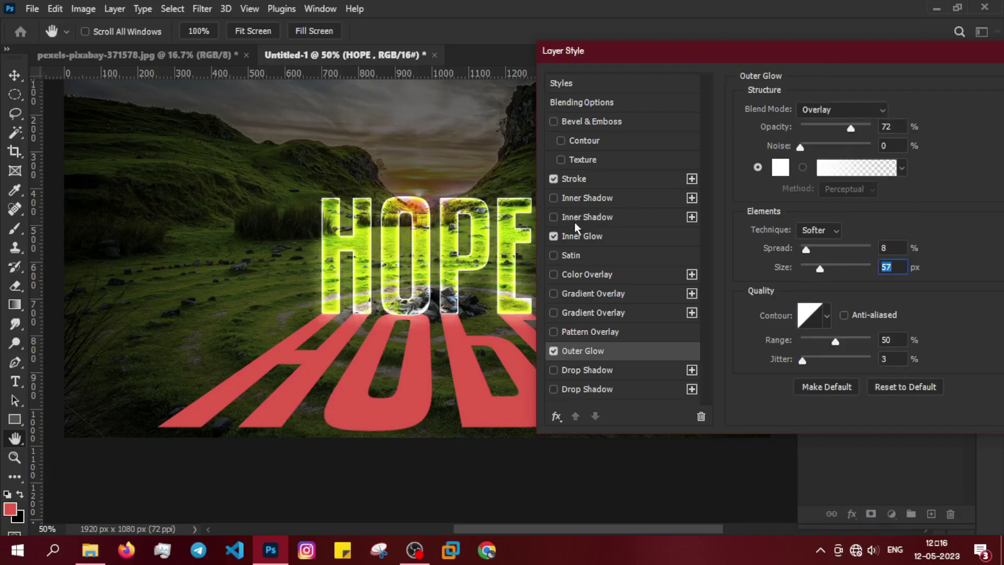
{"action": "left_click", "coordinate": [584, 239]}
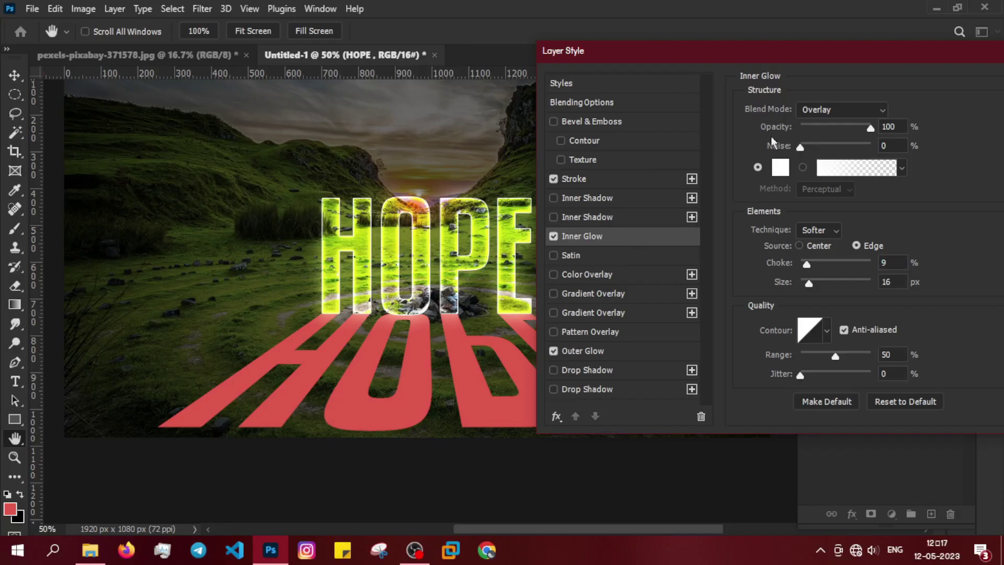
{"action": "left_click", "coordinate": [607, 178]}
{"action": "left_click_drag", "start_coordinate": [822, 48], "coordinate": [722, 49]}
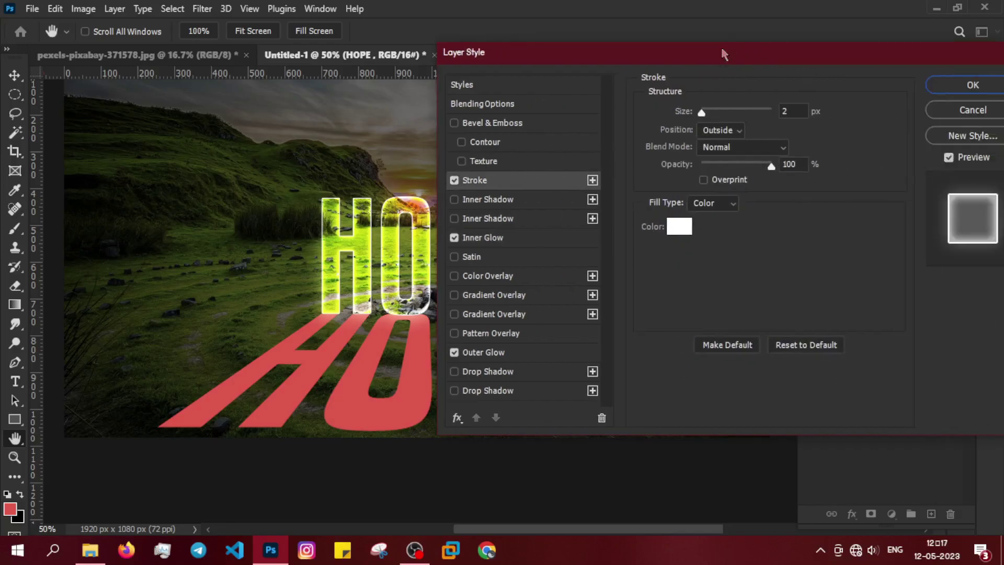
{"action": "left_click", "coordinate": [944, 86]}
{"action": "left_click", "coordinate": [874, 379]}
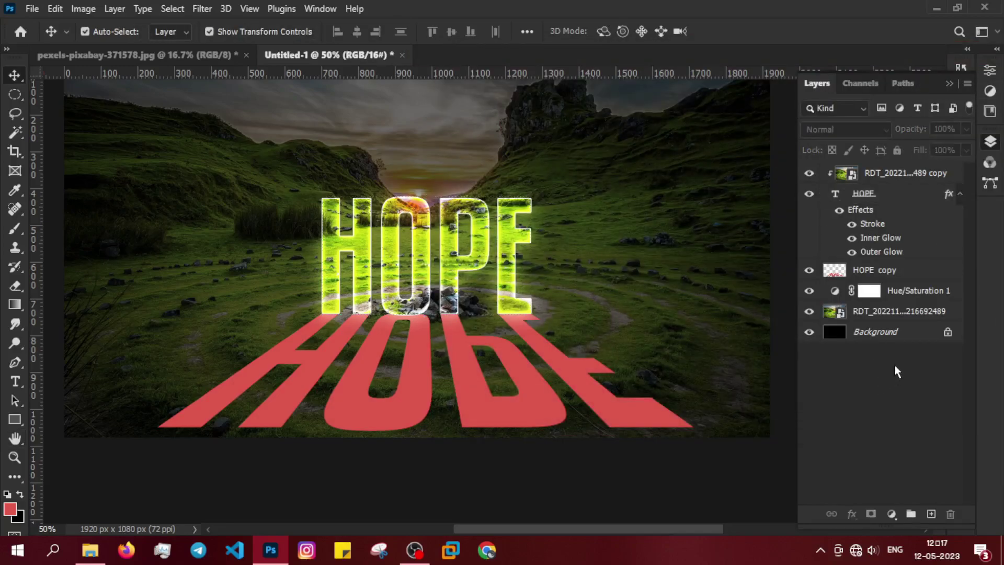
Apply a Gaussian Blur with a 3-pixel radius to the flipped HOPE copy layer
{"action": "left_click", "coordinate": [434, 350]}
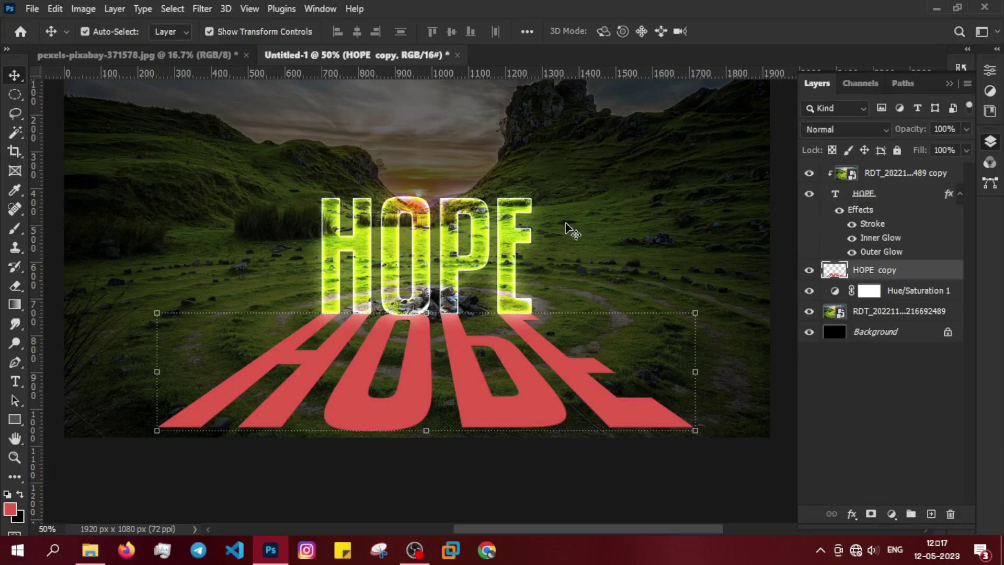
{"action": "left_click", "coordinate": [202, 8]}
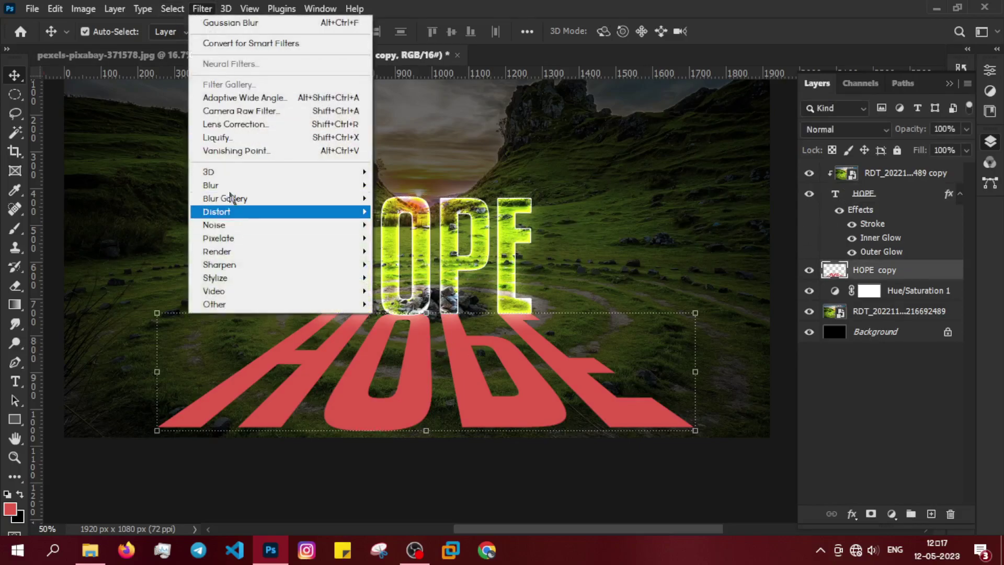
{"action": "mouse_move", "coordinate": [264, 185]}
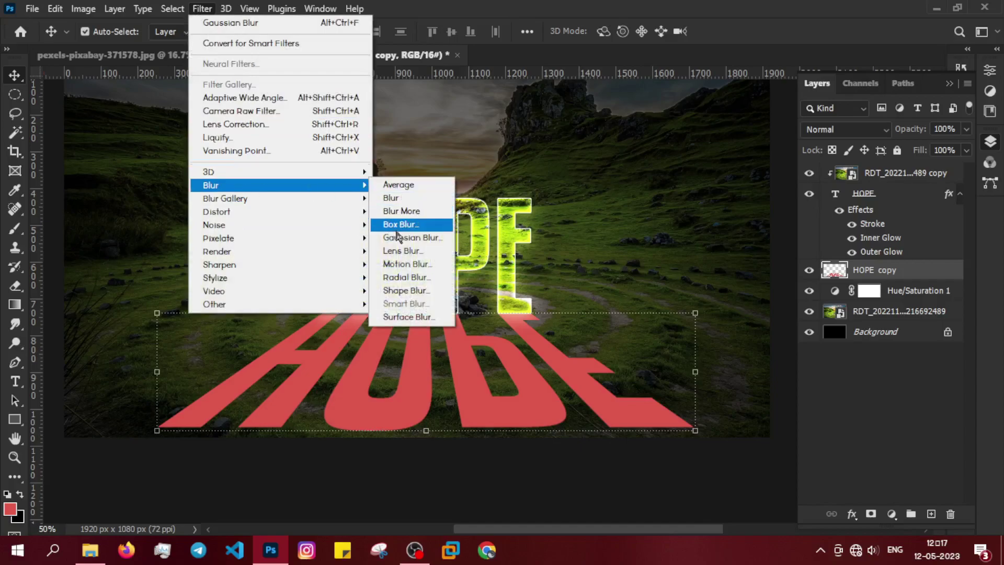
{"action": "left_click", "coordinate": [408, 237]}
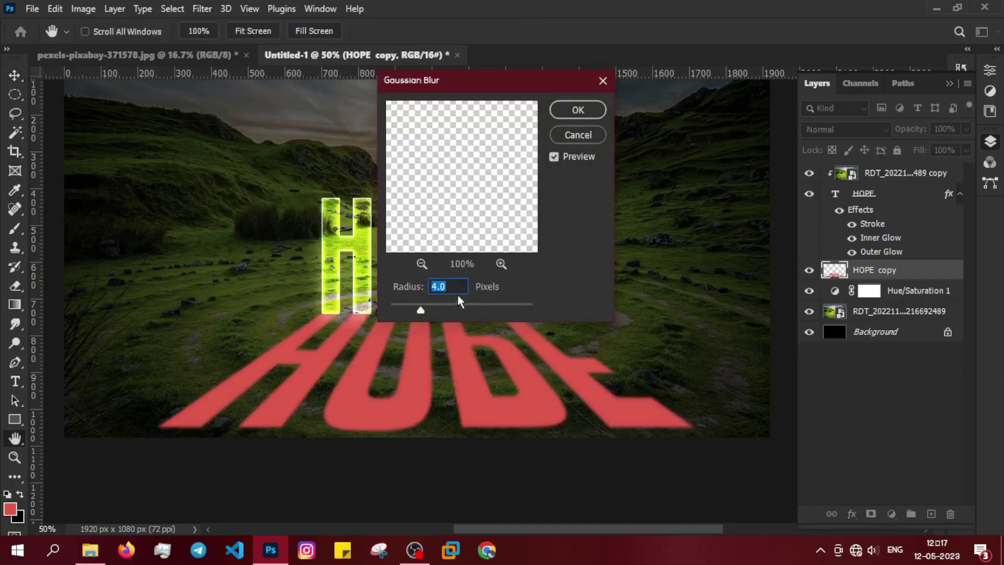
{"action": "type", "text": "3"}
{"action": "left_click", "coordinate": [578, 110]}
{"action": "left_click", "coordinate": [839, 362]}
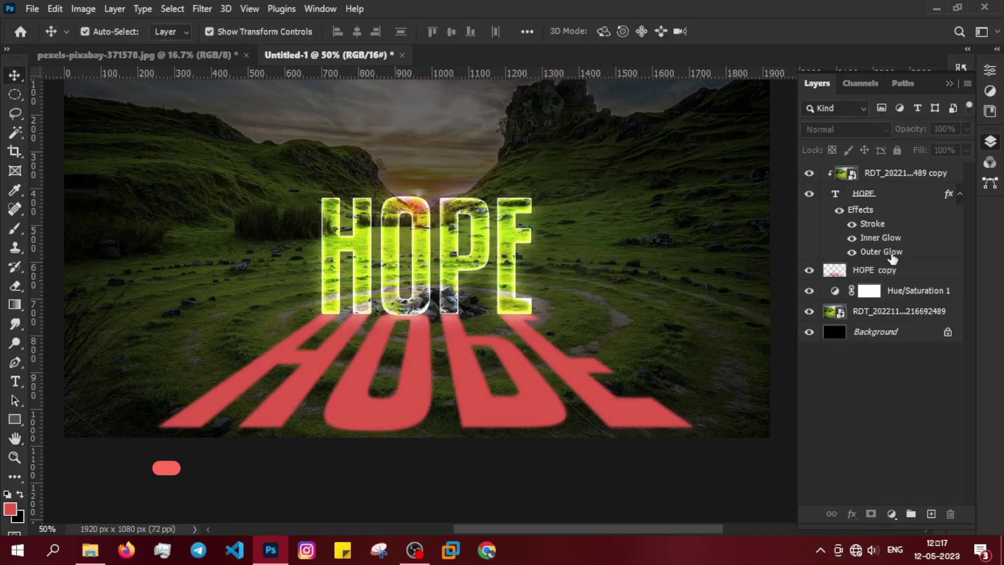
Add a white (ffffff) Color Overlay to the flipped HOPE copy layer
{"action": "left_click", "coordinate": [889, 271]}
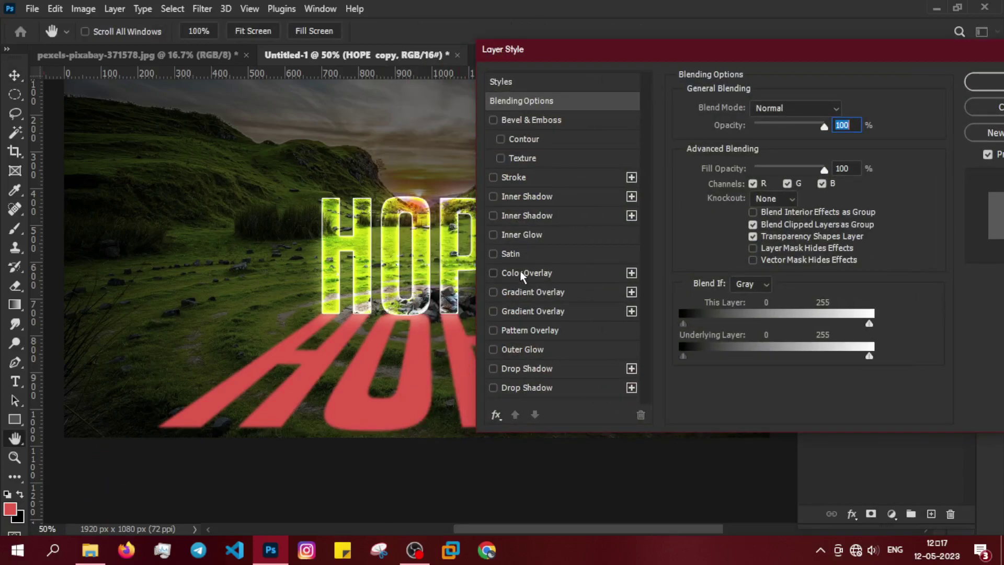
{"action": "left_click", "coordinate": [521, 273]}
{"action": "left_click", "coordinate": [839, 110]}
{"action": "type", "text": "f0cccc"}
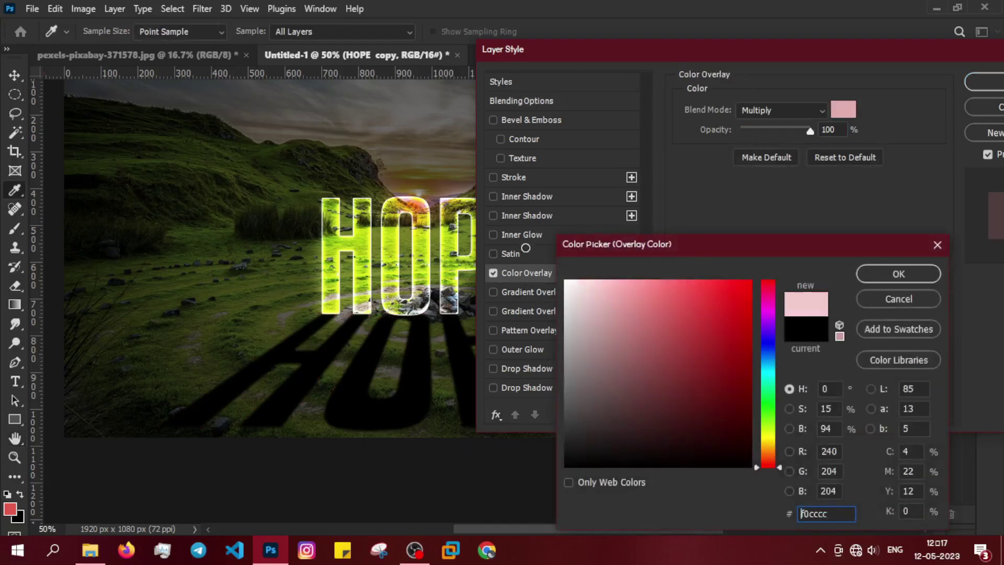
{"action": "left_click_drag", "start_coordinate": [530, 250], "coordinate": [559, 272]}
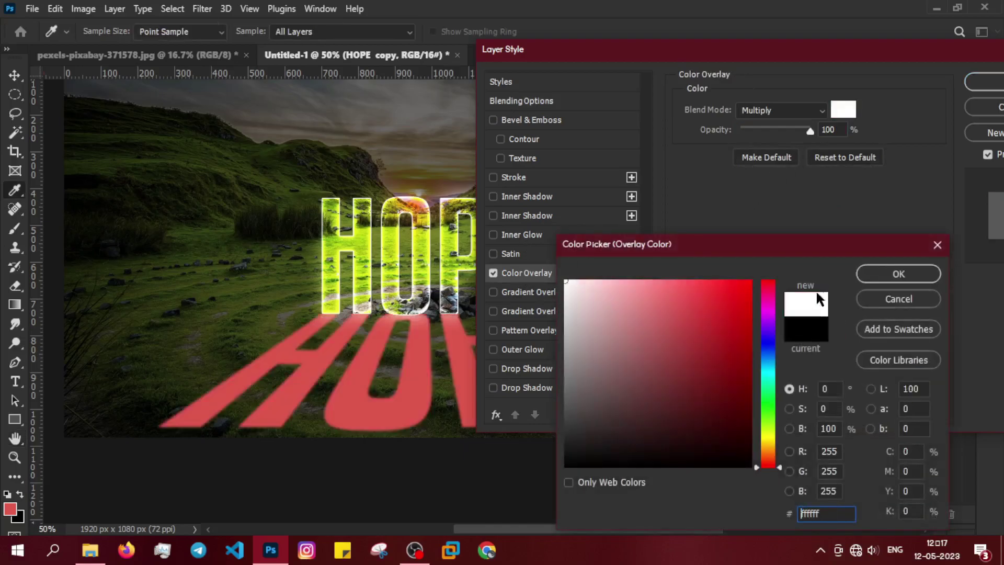
{"action": "left_click", "coordinate": [891, 275]}
{"action": "left_click_drag", "start_coordinate": [936, 50], "coordinate": [773, 34]}
{"action": "left_click", "coordinate": [863, 68]}
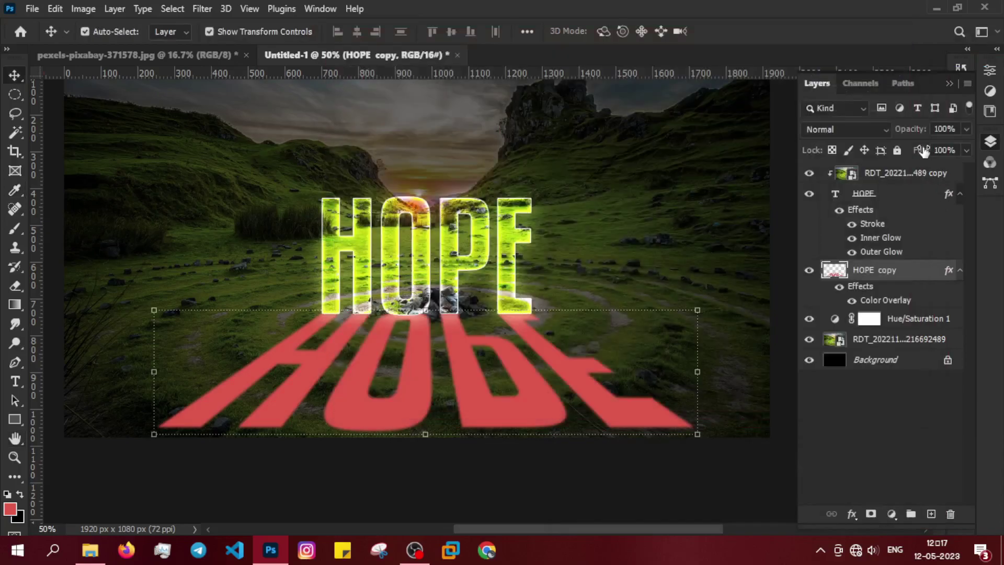
Reduce the HOPE copy layer's fill to 0% and set its Color Overlay blend mode to Normal
{"action": "left_click_drag", "start_coordinate": [924, 151], "coordinate": [816, 152]}
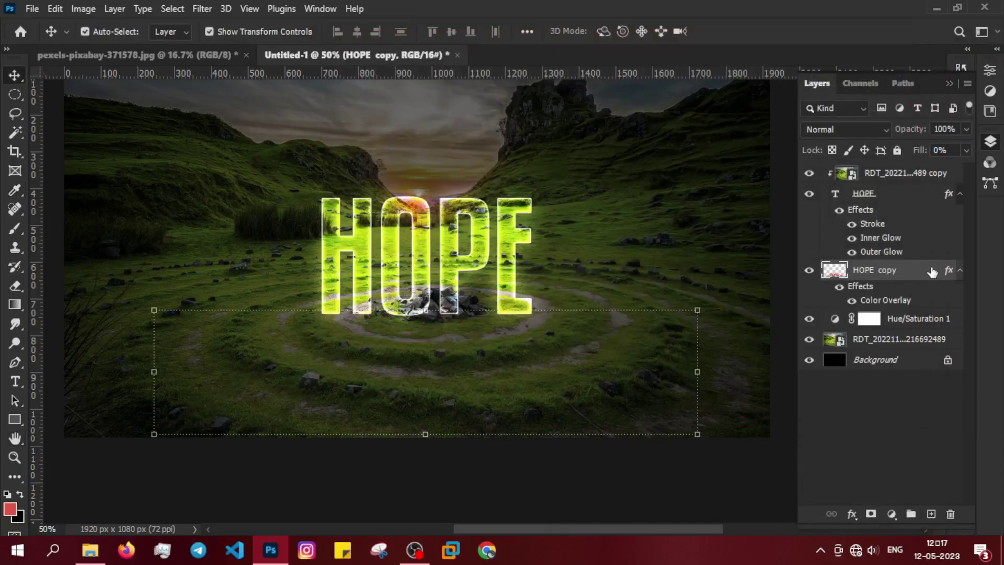
{"action": "double_click", "coordinate": [895, 280]}
{"action": "left_click_drag", "start_coordinate": [639, 54], "coordinate": [818, 73]}
{"action": "left_click", "coordinate": [605, 284]}
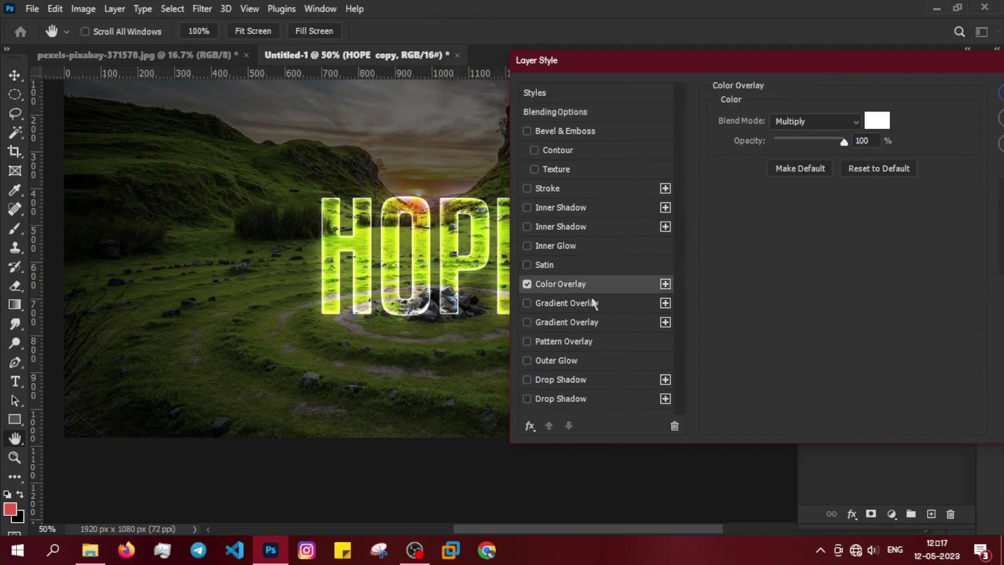
{"action": "left_click", "coordinate": [811, 123]}
{"action": "left_click", "coordinate": [808, 131]}
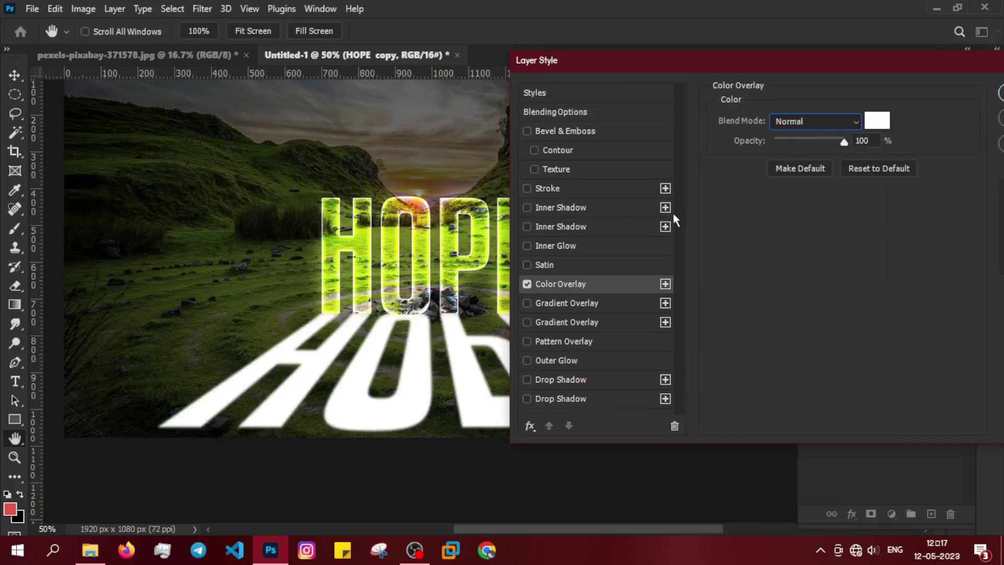
Blend the white HOPE copy into the grass by raising and splitting the dark Underlying Layer limit in Blend If
{"action": "left_click", "coordinate": [562, 117]}
{"action": "left_click_drag", "start_coordinate": [717, 366], "coordinate": [756, 362]}
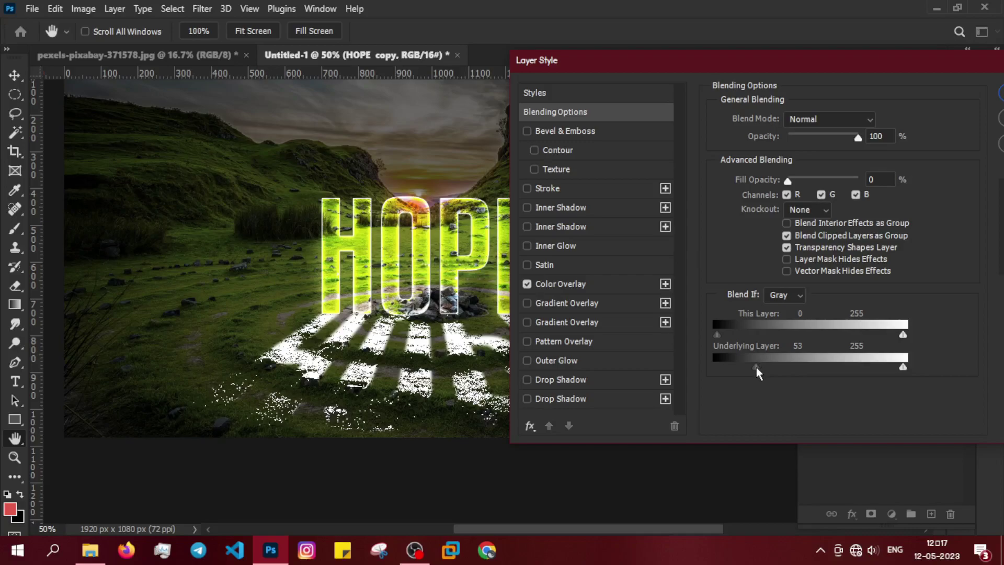
{"action": "left_click_drag", "start_coordinate": [752, 367], "coordinate": [776, 365]}
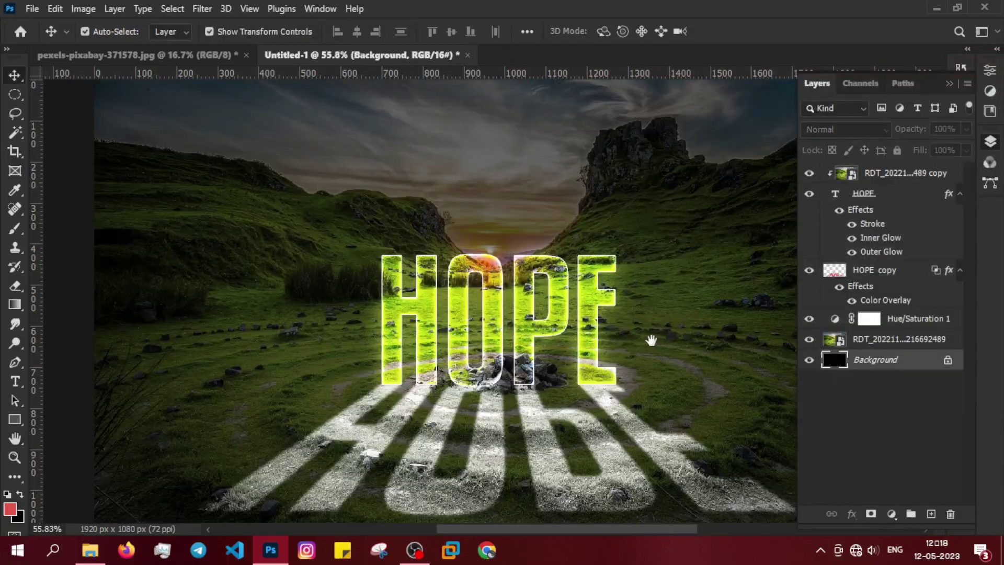
Group the clipped photo copy, the HOPE text layer and the HOPE copy layer together
{"action": "left_click_drag", "start_coordinate": [651, 341], "coordinate": [601, 312]}
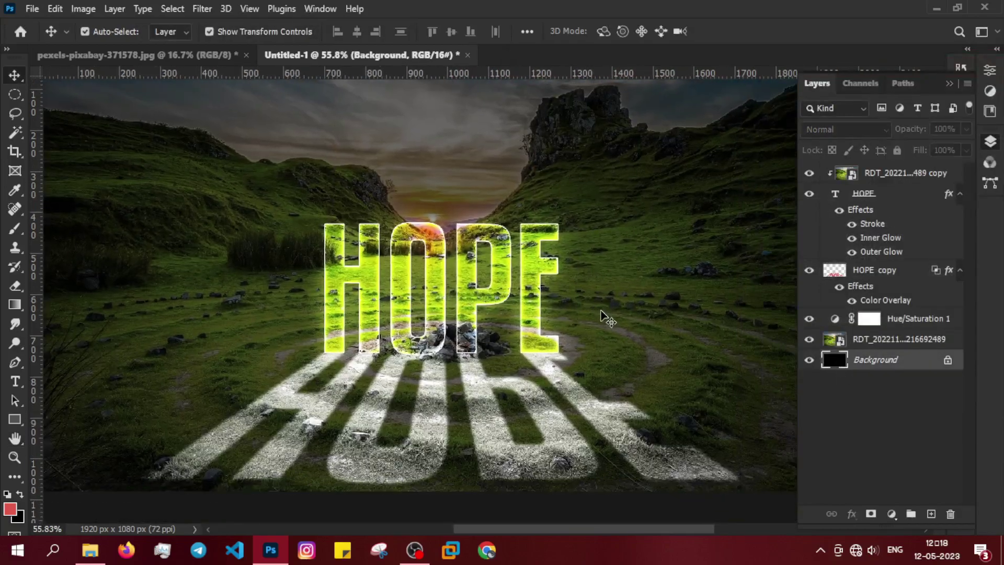
{"action": "key", "text": "ctrl+minus"}
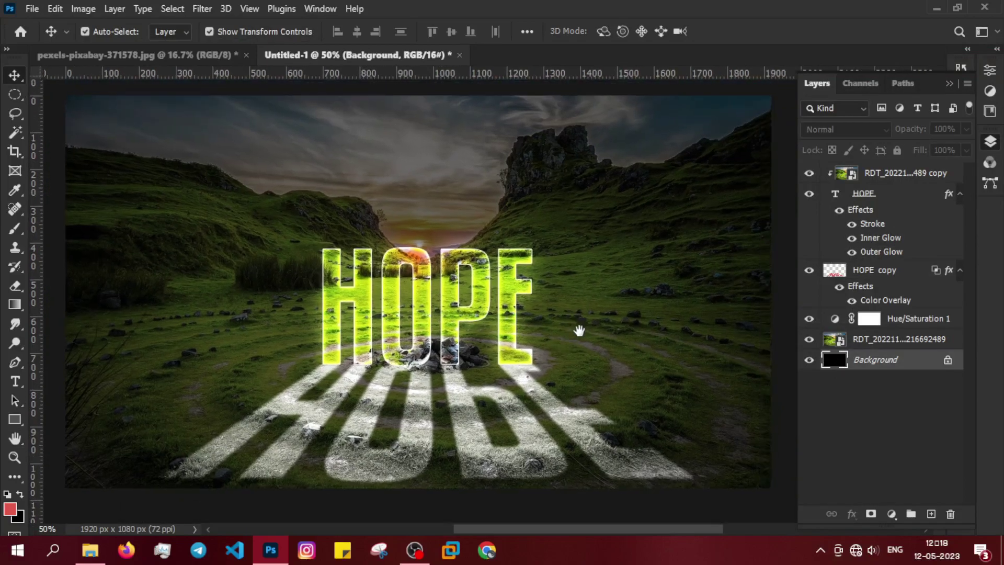
{"action": "left_click", "coordinate": [573, 264], "text": "ctrl"}
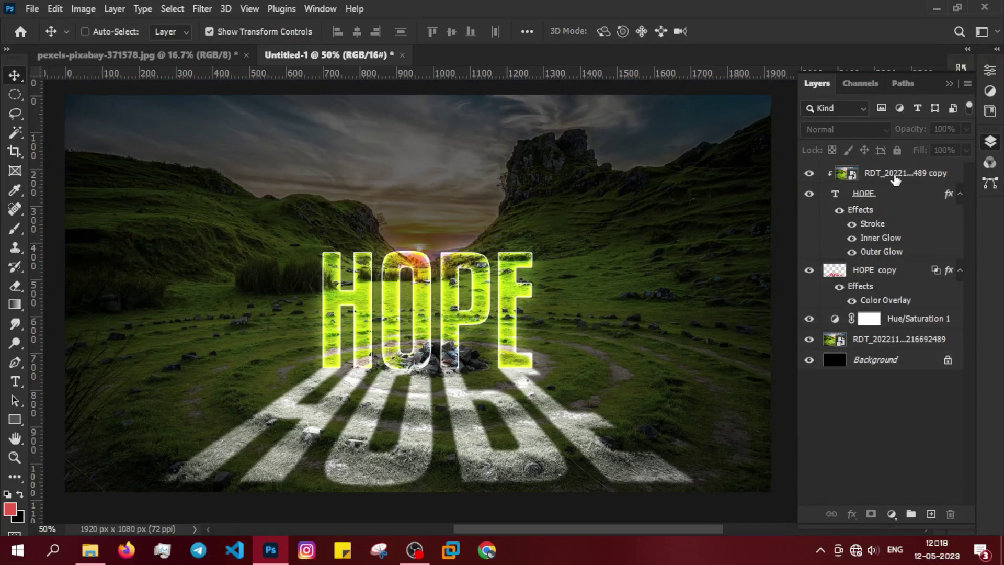
{"action": "left_click", "coordinate": [892, 175]}
{"action": "left_click", "coordinate": [887, 201], "text": "ctrl"}
{"action": "left_click", "coordinate": [890, 278], "text": "ctrl"}
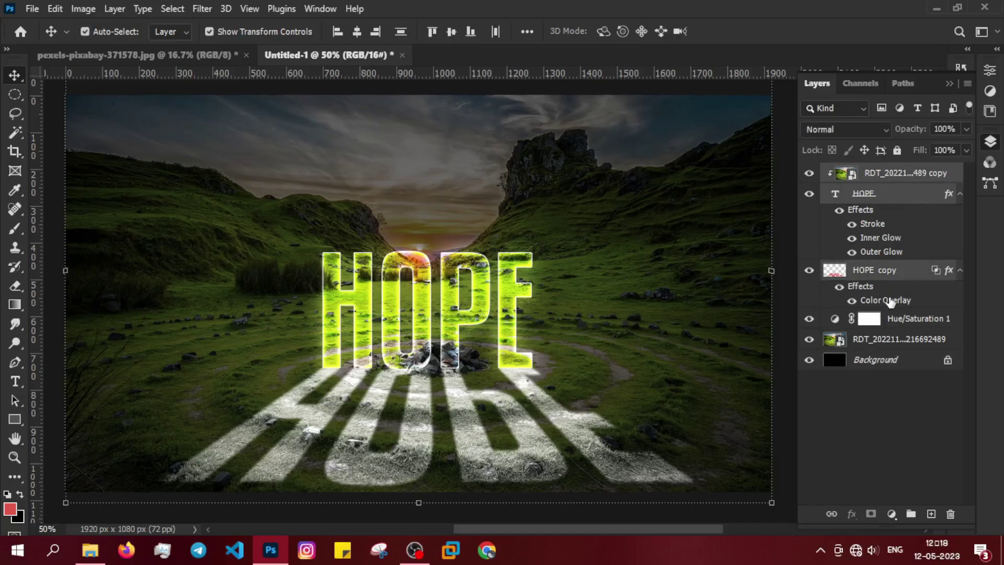
{"action": "key", "text": "ctrl+g"}
{"action": "left_click", "coordinate": [861, 254]}
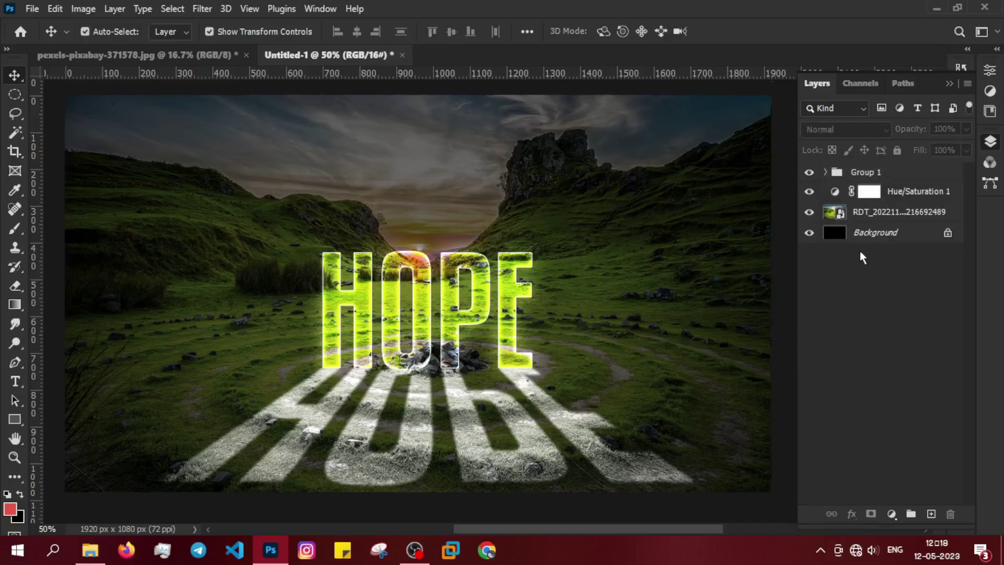
Toggle the group's visibility to compare the landscape with and without the HOPE effect
{"action": "left_click", "coordinate": [808, 174]}
{"action": "left_click", "coordinate": [809, 173]}
{"action": "left_click", "coordinate": [809, 174]}
{"action": "left_click", "coordinate": [809, 173]}
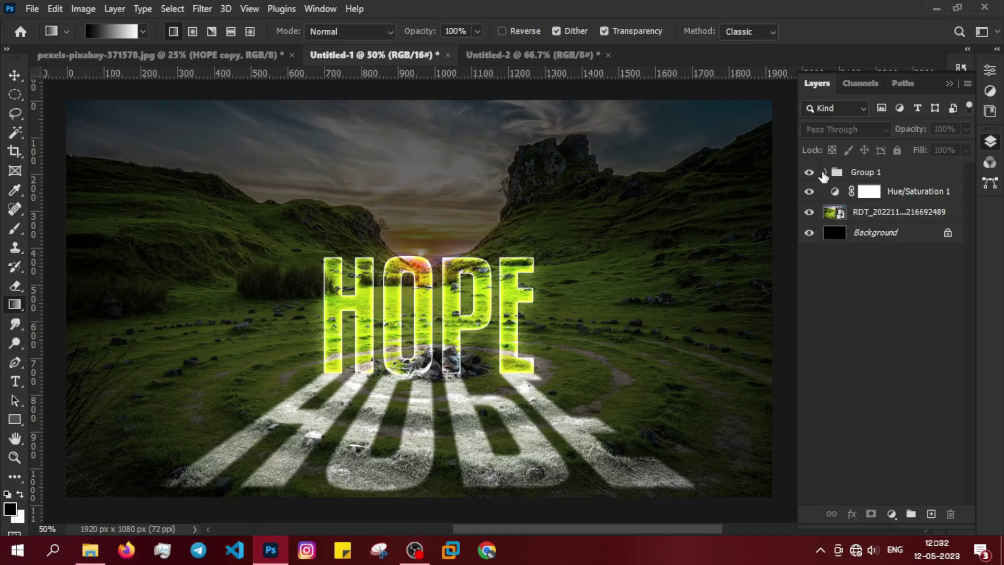
Expand Group 1 and move the HOPE copy layer to the top of the group
{"action": "left_click", "coordinate": [826, 175]}
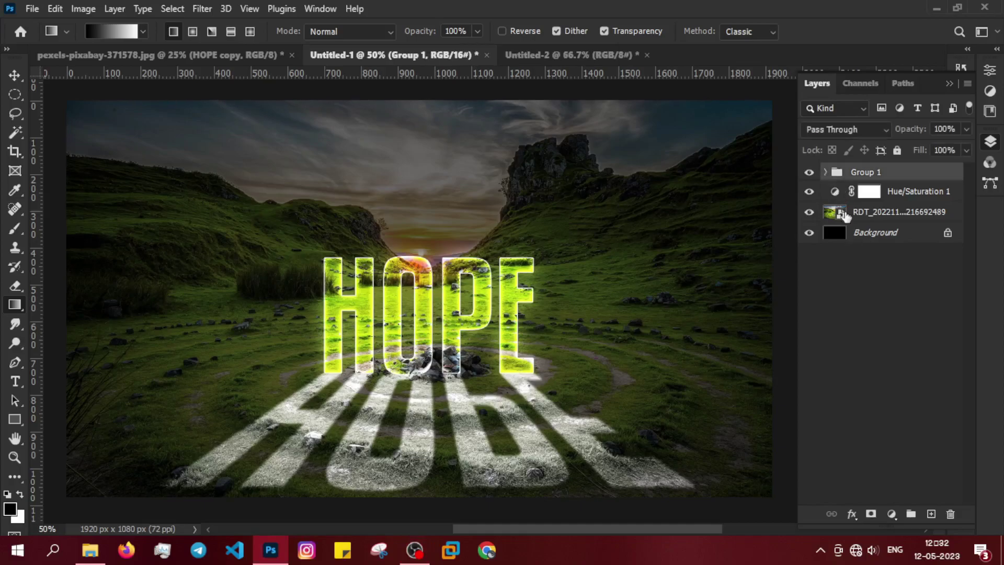
{"action": "left_click", "coordinate": [825, 173]}
{"action": "left_click_drag", "start_coordinate": [875, 296], "coordinate": [878, 187]}
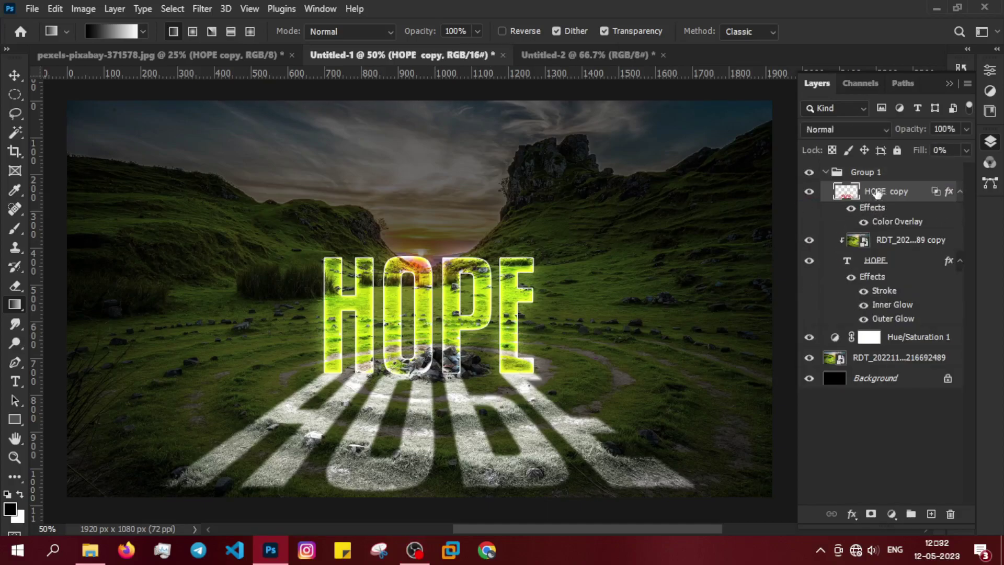
Add a layer mask to HOPE copy and fade its far end with a black-to-white linear gradient up to the text's base
{"action": "left_click", "coordinate": [869, 516]}
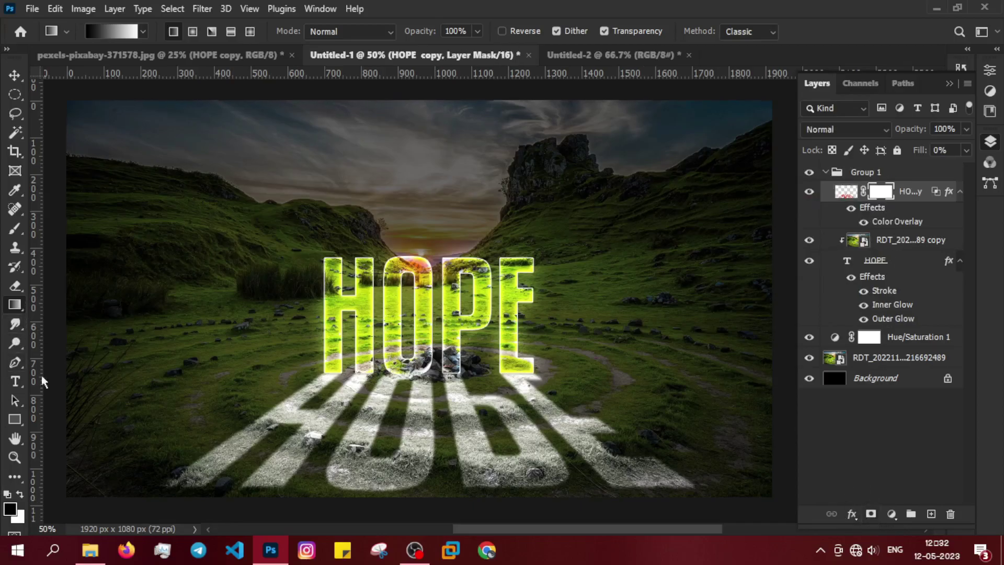
{"action": "left_click_drag", "start_coordinate": [417, 490], "coordinate": [421, 372]}
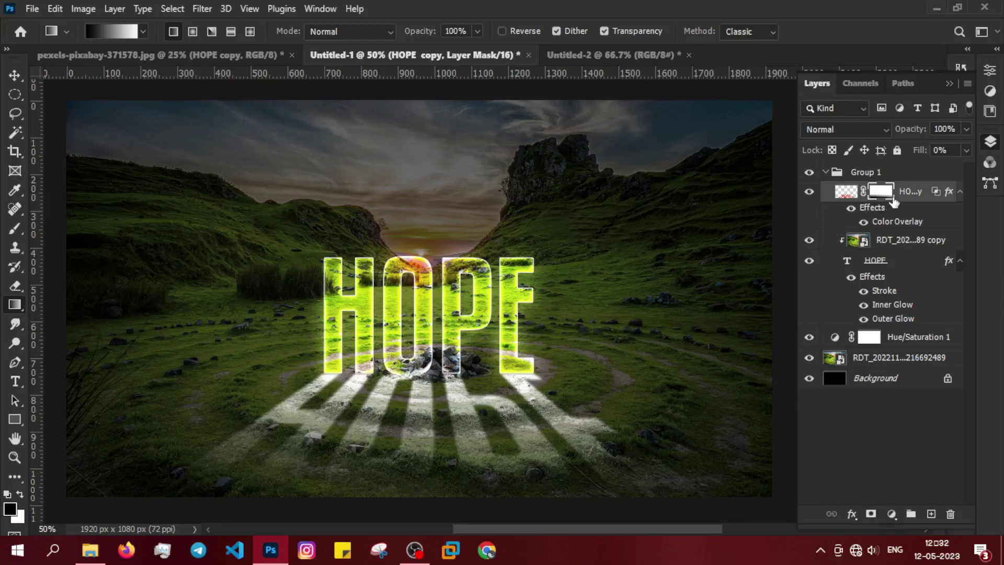
{"action": "left_click_drag", "start_coordinate": [568, 249], "coordinate": [562, 251]}
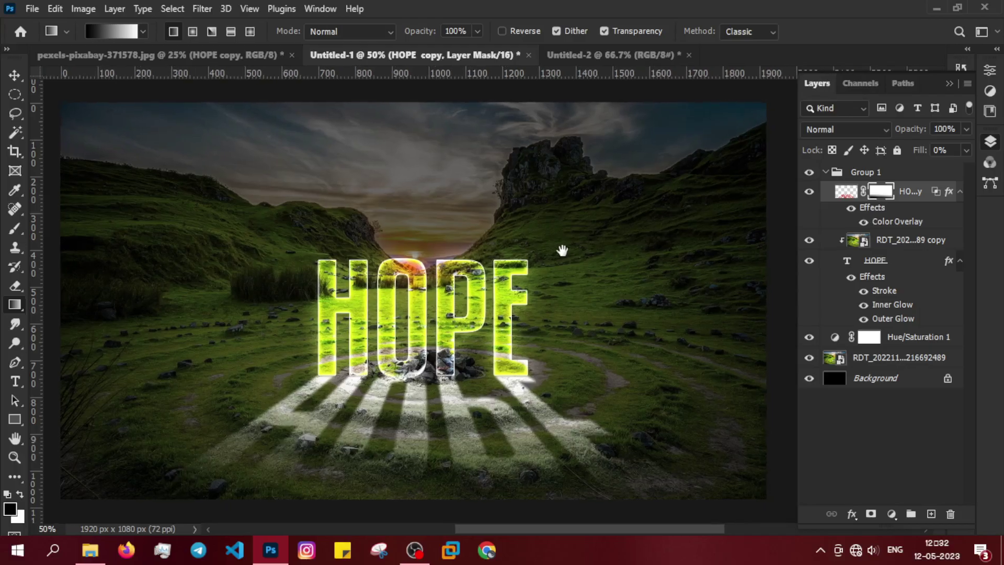